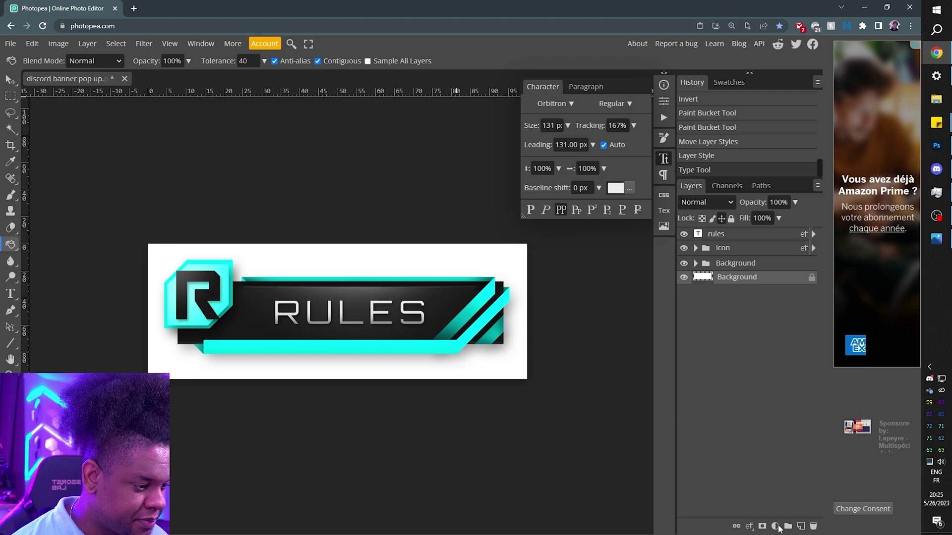
Add a Hue/Saturation adjustment layer at the top and shift the hue until the cyan banner turns red
click(775, 527)
click(770, 321)
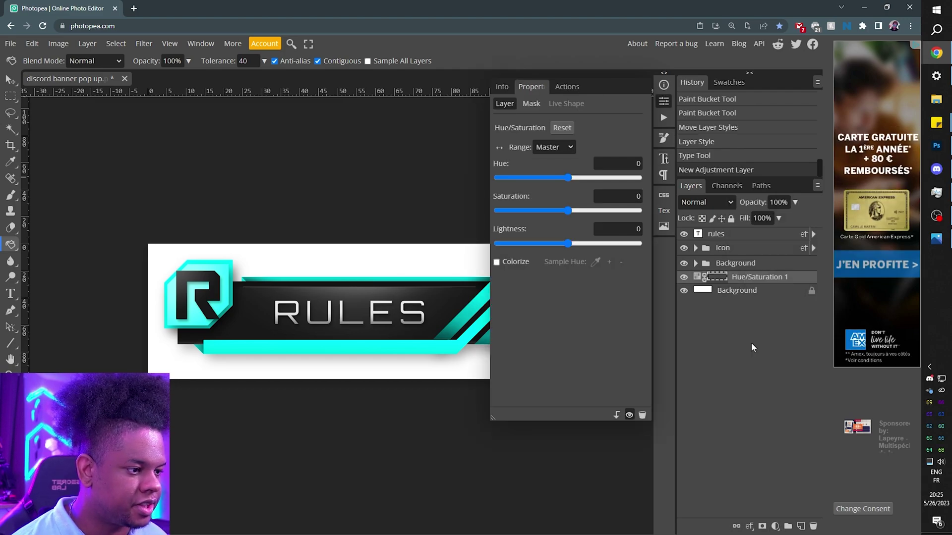
drag(764, 284, 757, 235)
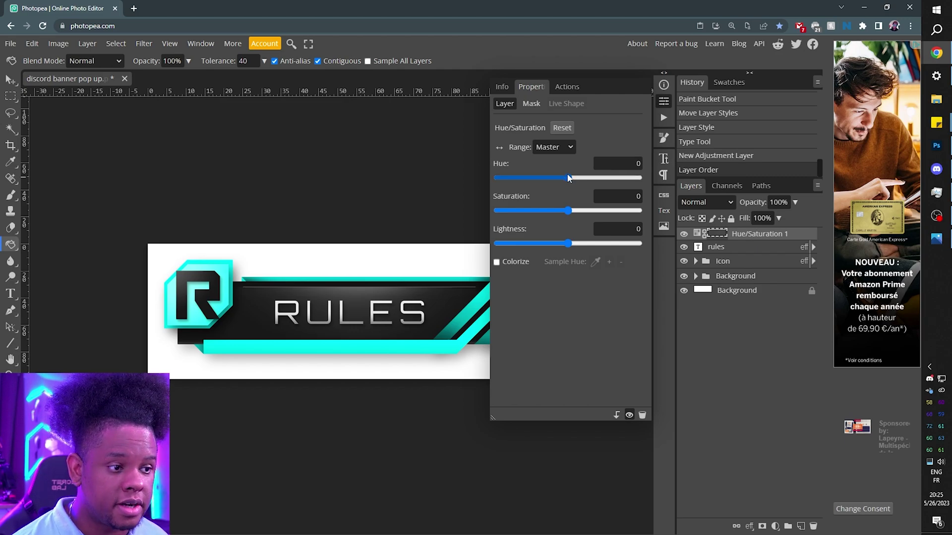
mouse_move(567, 177)
mouse_down()
mouse_move(624, 180)
mouse_move(533, 181)
mouse_up()
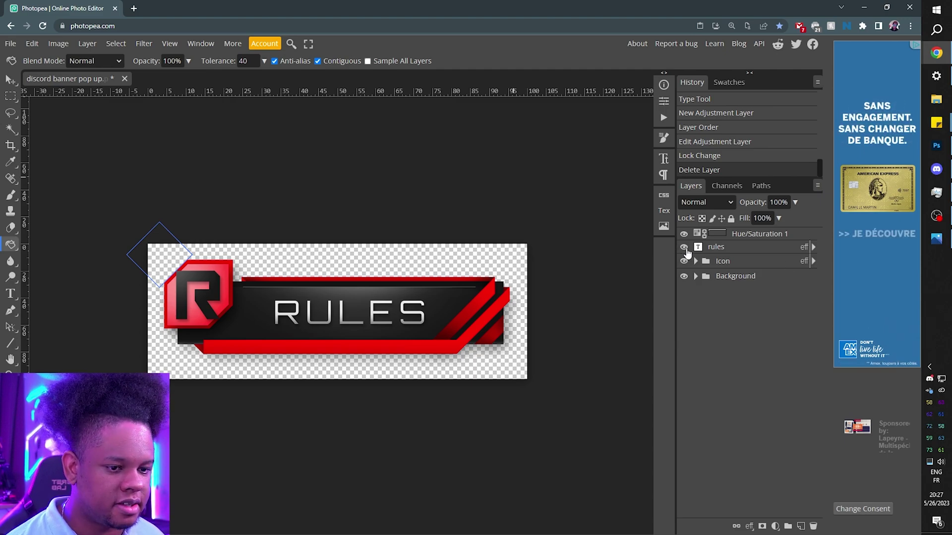
Give the rules text layer a red colour label
click(684, 247)
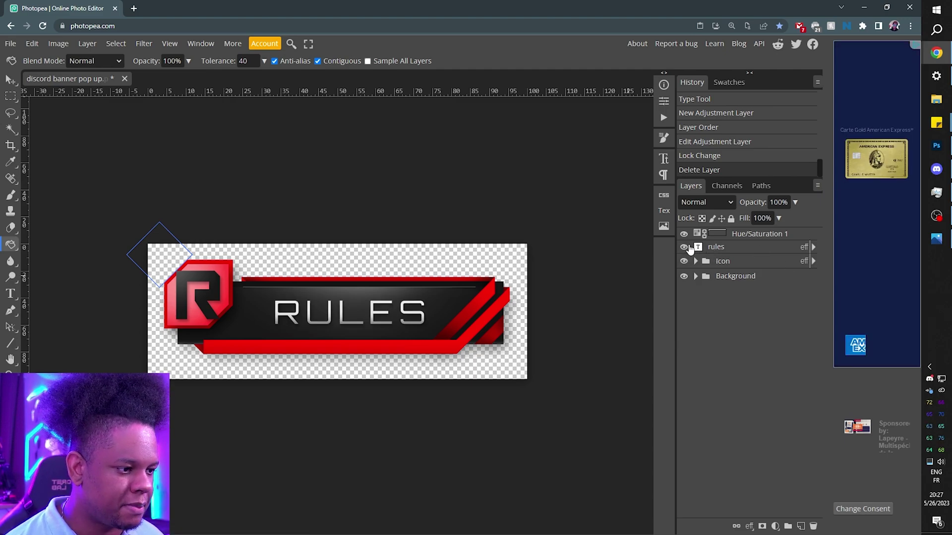
right_click(690, 250)
mouse_move(710, 525)
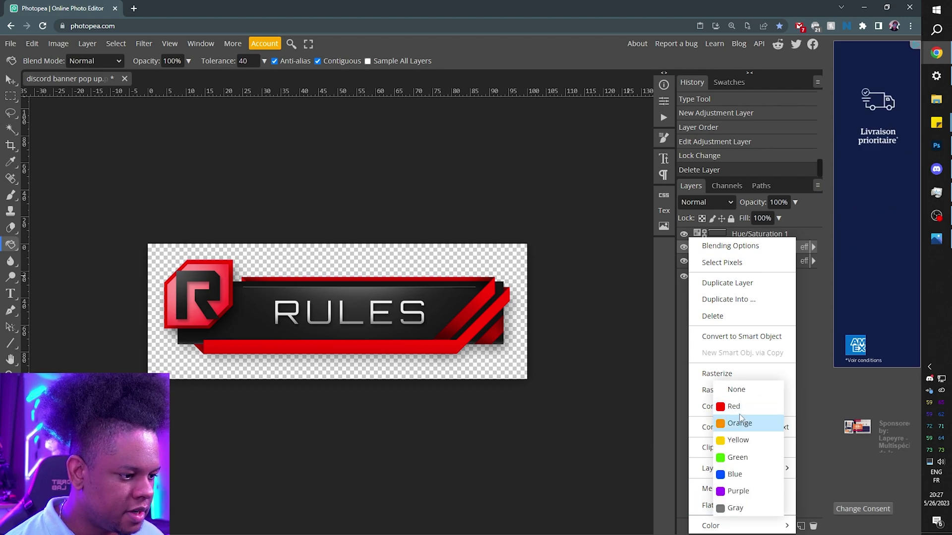
click(734, 406)
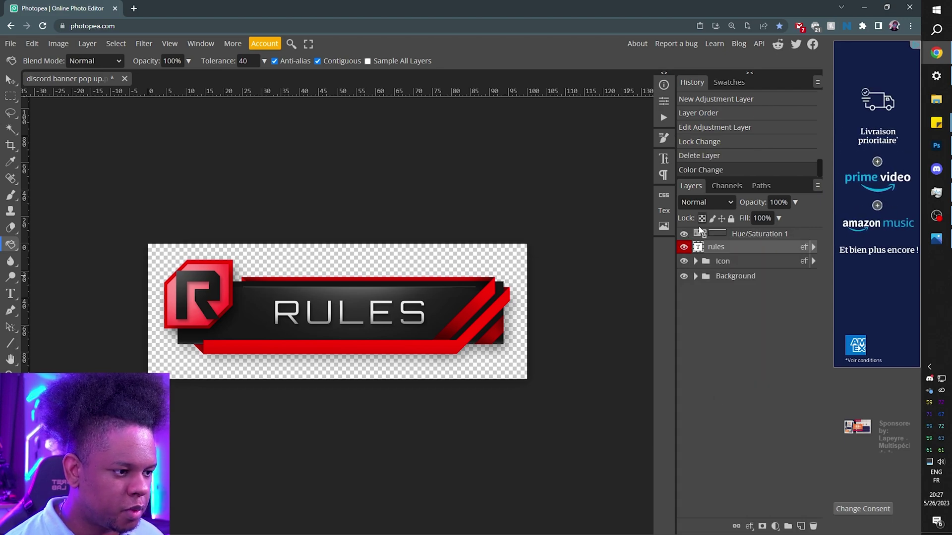
Label the Icon group red, expand it, and select the R letter layer
click(696, 262)
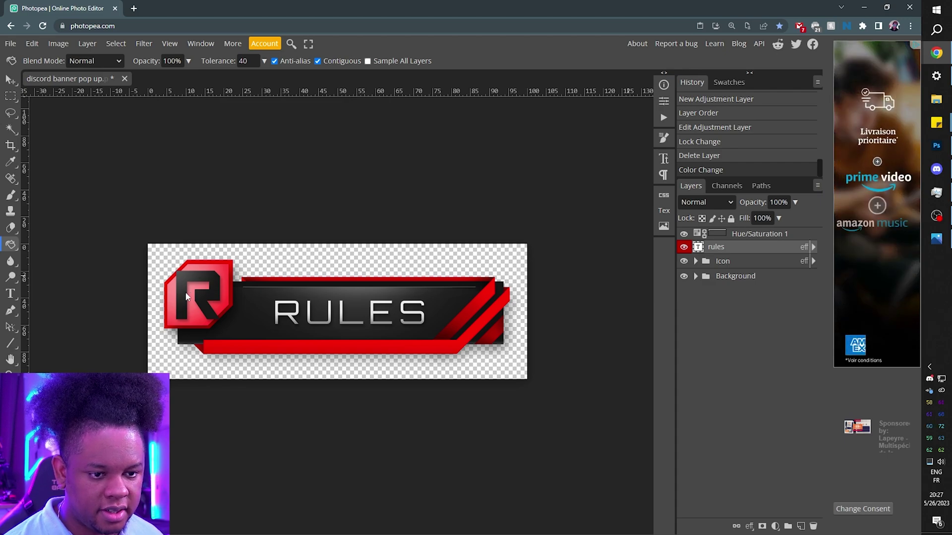
right_click(691, 262)
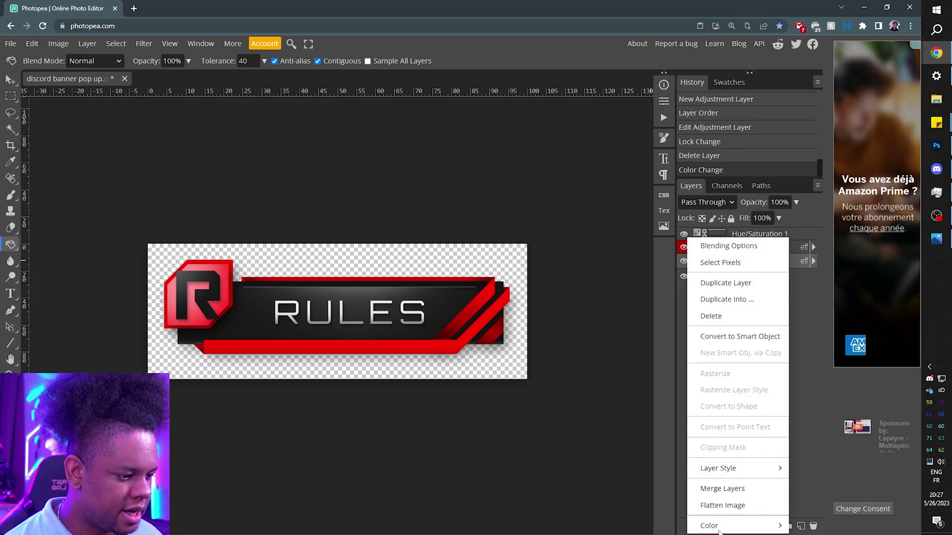
click(702, 523)
click(696, 261)
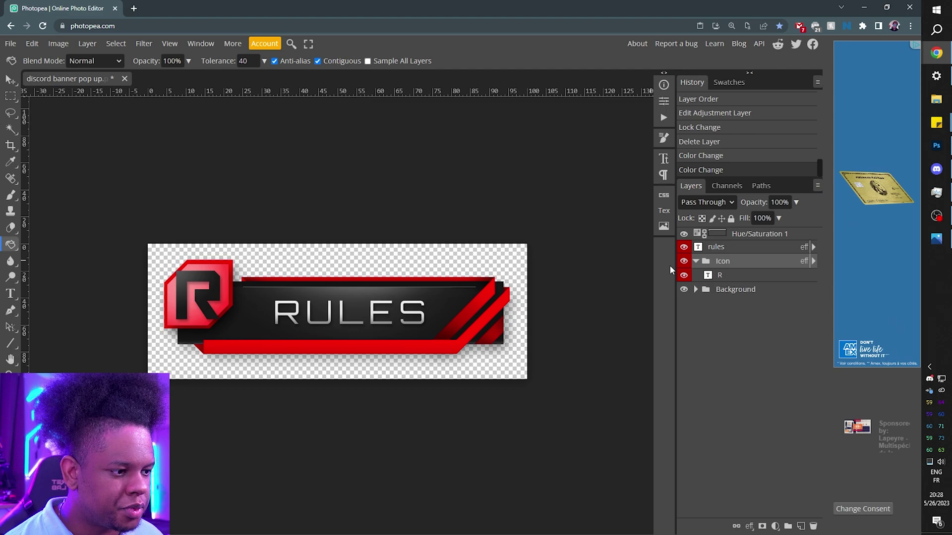
click(742, 279)
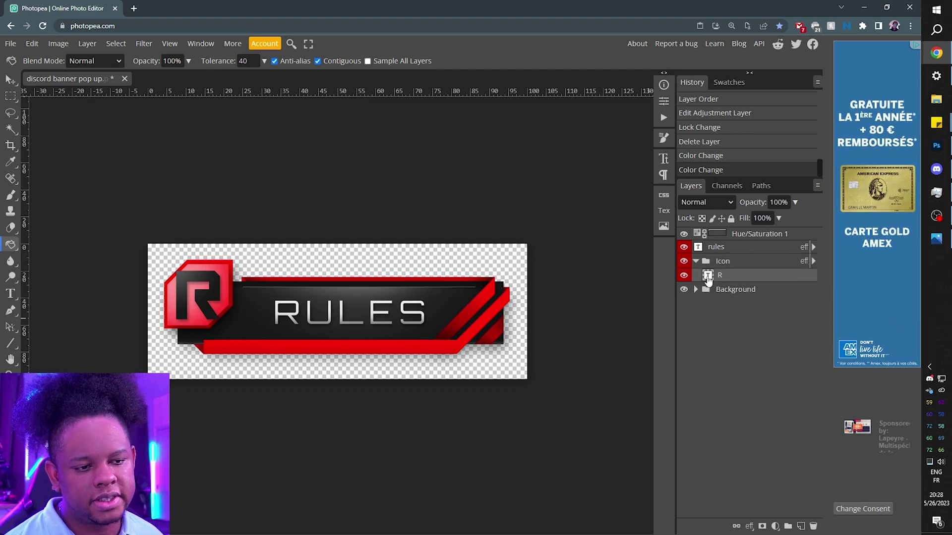
Change the banner text from RULES to 'about' and the icon letter R to 'a', then fold the Icon group
double_click(698, 247)
text(about)
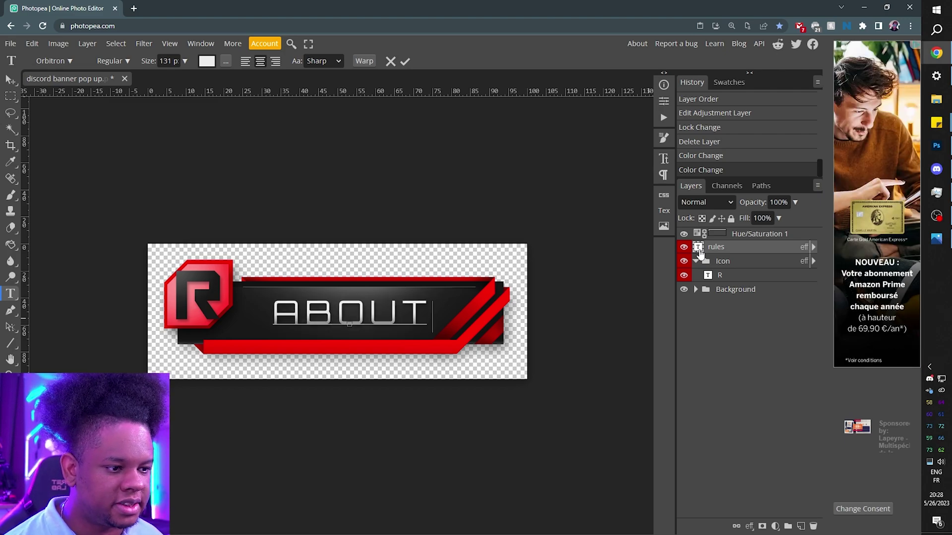
double_click(707, 276)
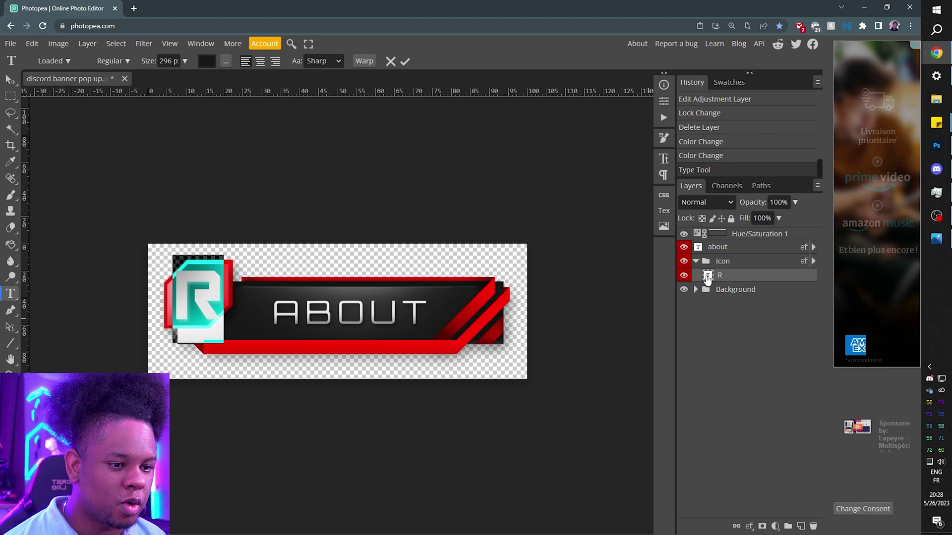
text(a)
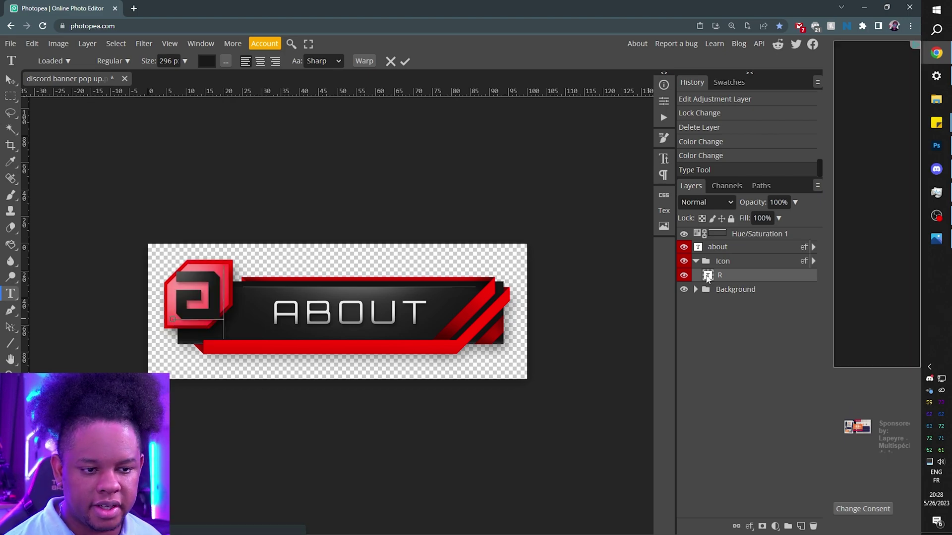
click(705, 290)
key(g)
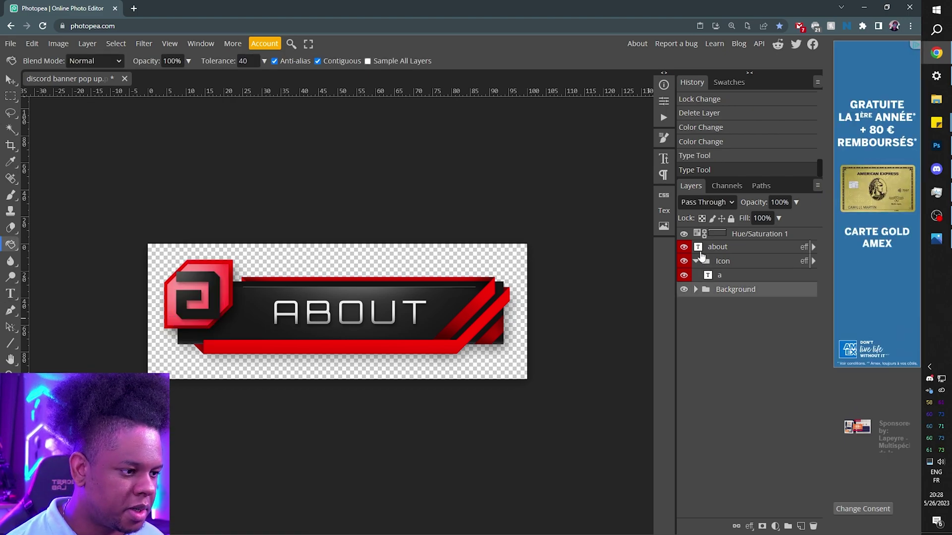
click(705, 262)
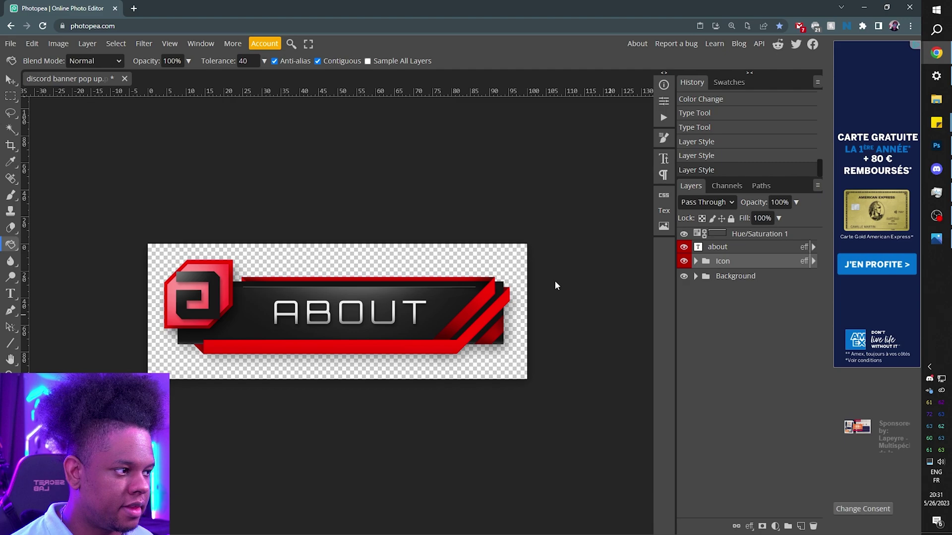
Drag twitter (1).png from the COLORED folder onto the Photopea banner canvas
click(937, 101)
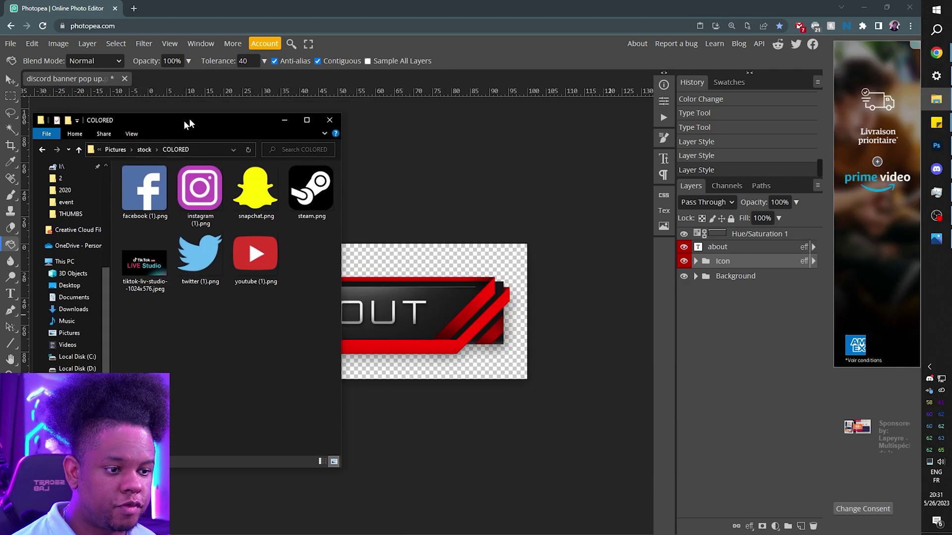
click(267, 269)
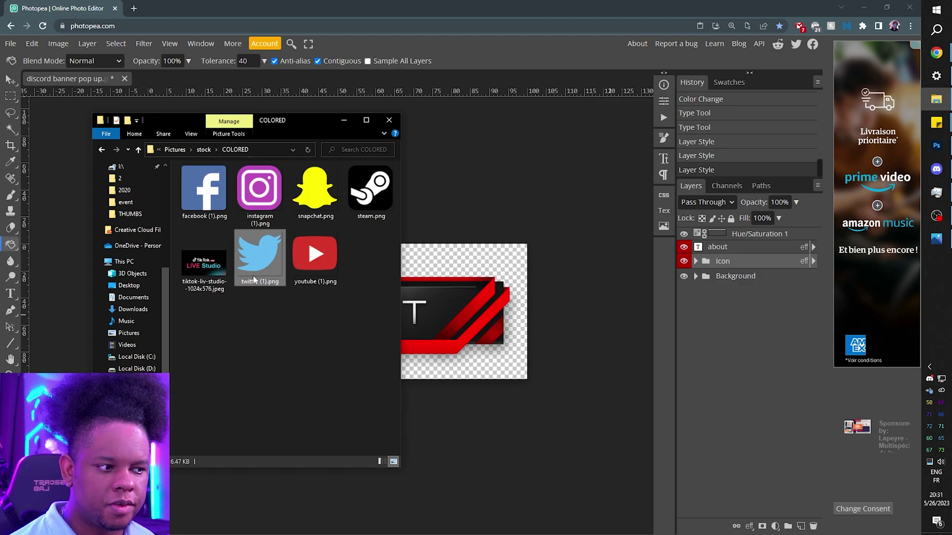
drag(274, 129, 754, 89)
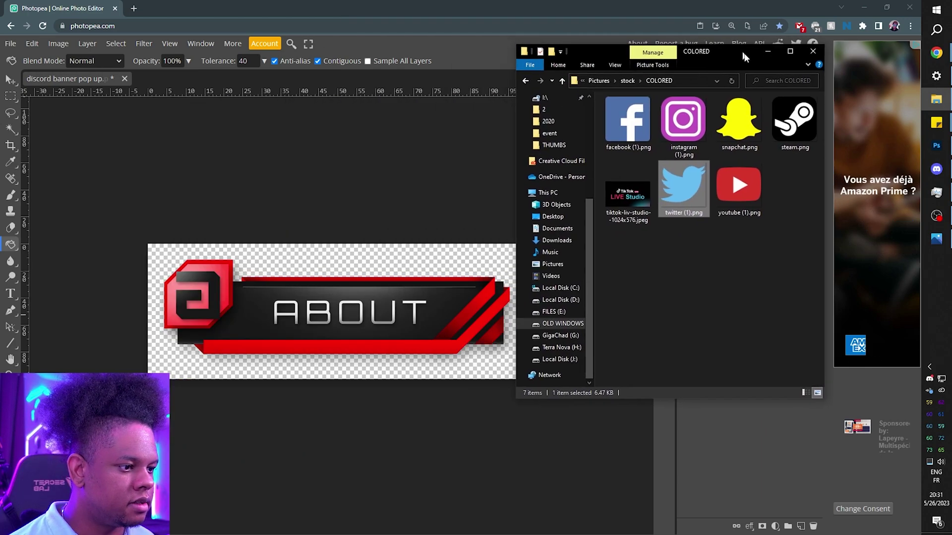
drag(708, 222, 720, 265)
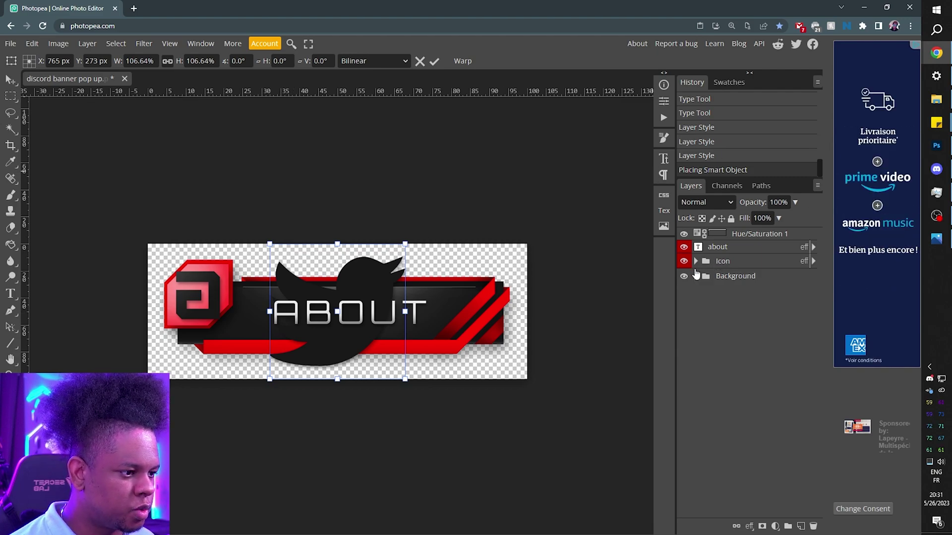
Place the Twitter bird and scale it down to about half onto the red icon badge
key(Return)
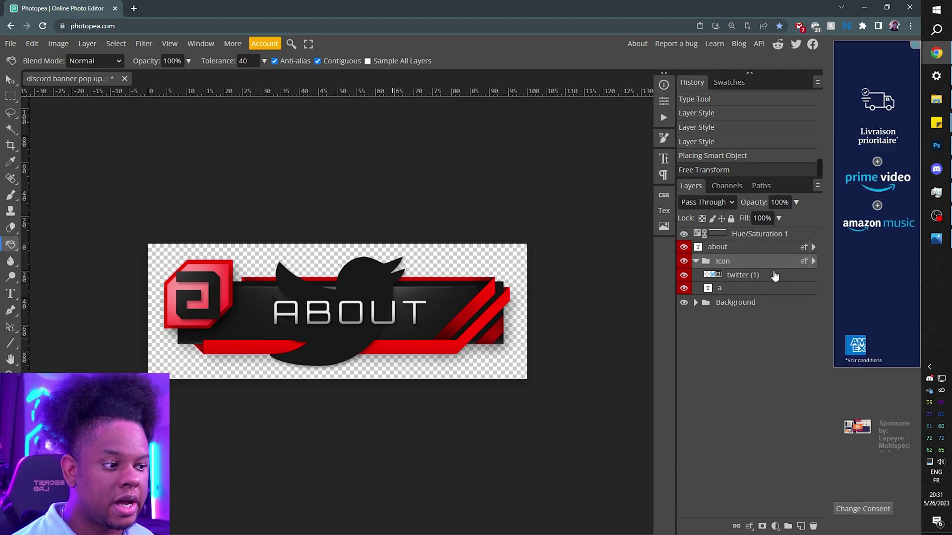
click(740, 279)
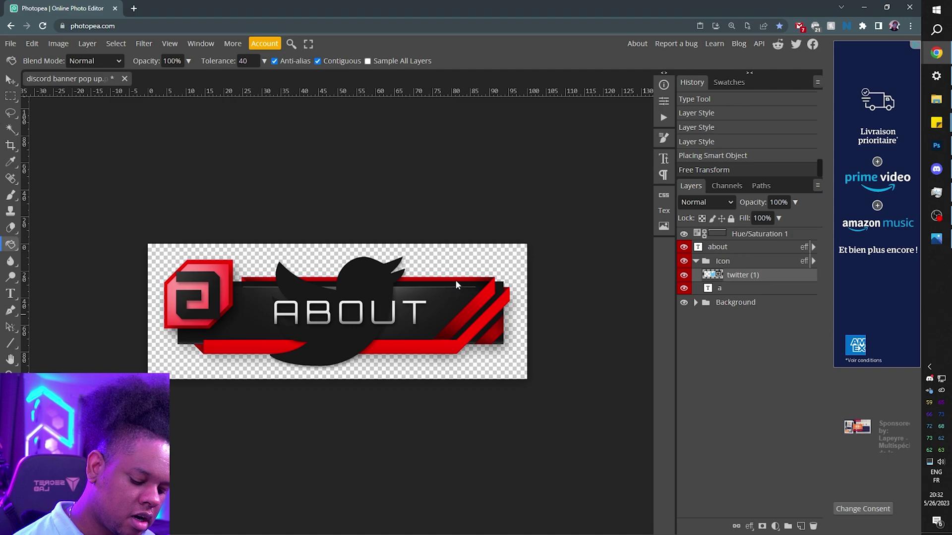
key(ctrl+t)
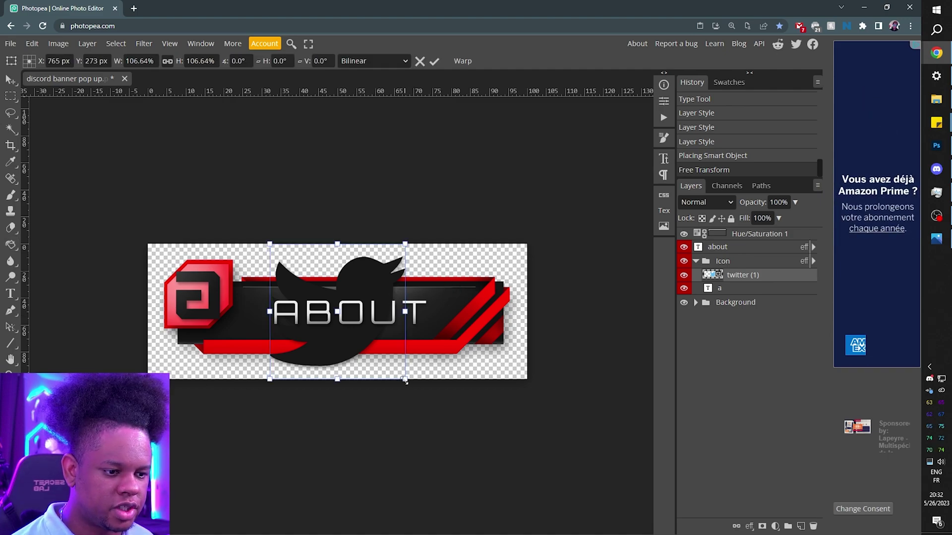
drag(380, 355, 316, 290)
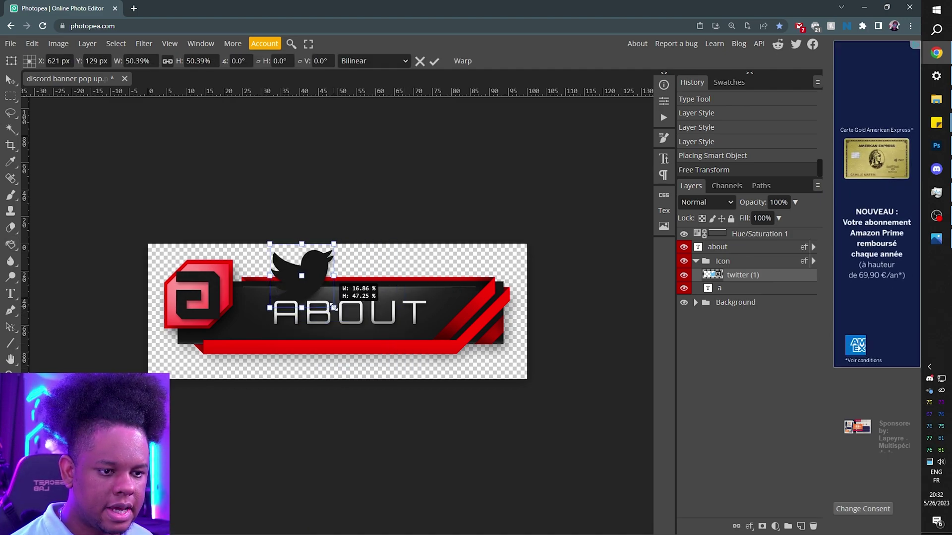
mouse_move(206, 297)
mouse_down()
mouse_move(200, 277)
mouse_move(211, 302)
mouse_up()
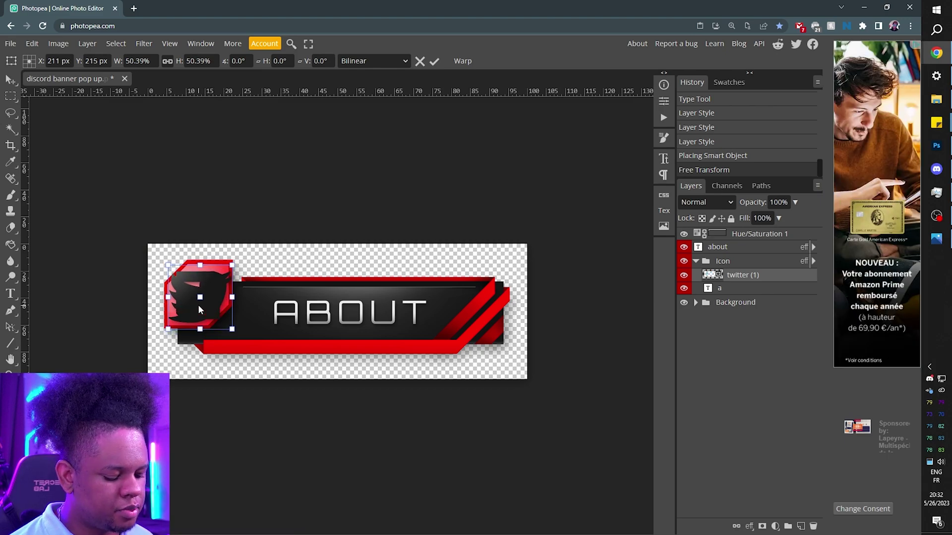
key(Return)
key(g)
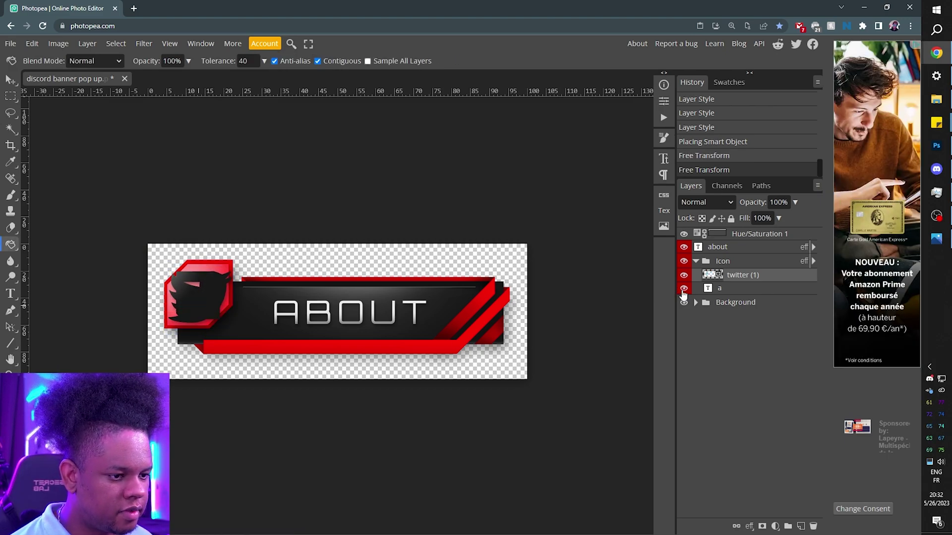
Hide letter layer 'a', shift Hue/Saturation 1 back to cyan, and nudge the bird up-left
click(684, 290)
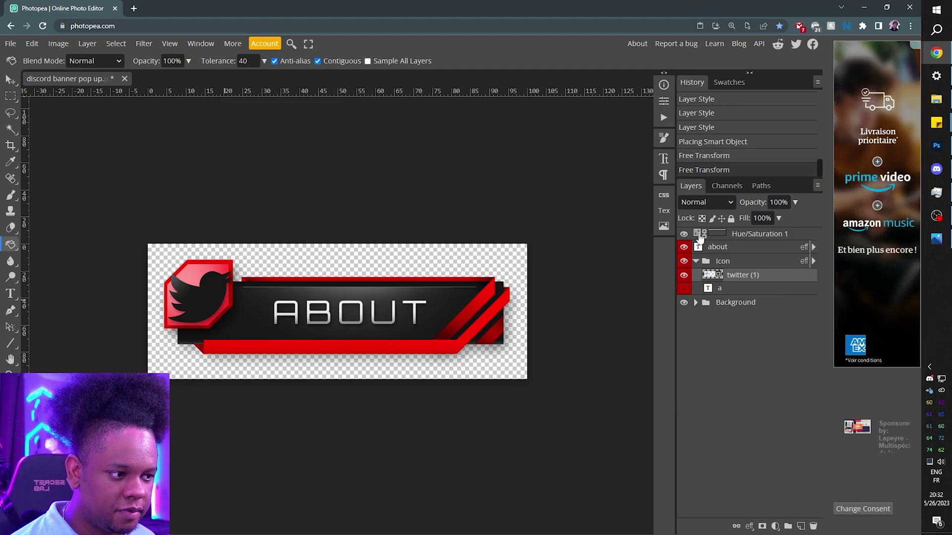
click(756, 238)
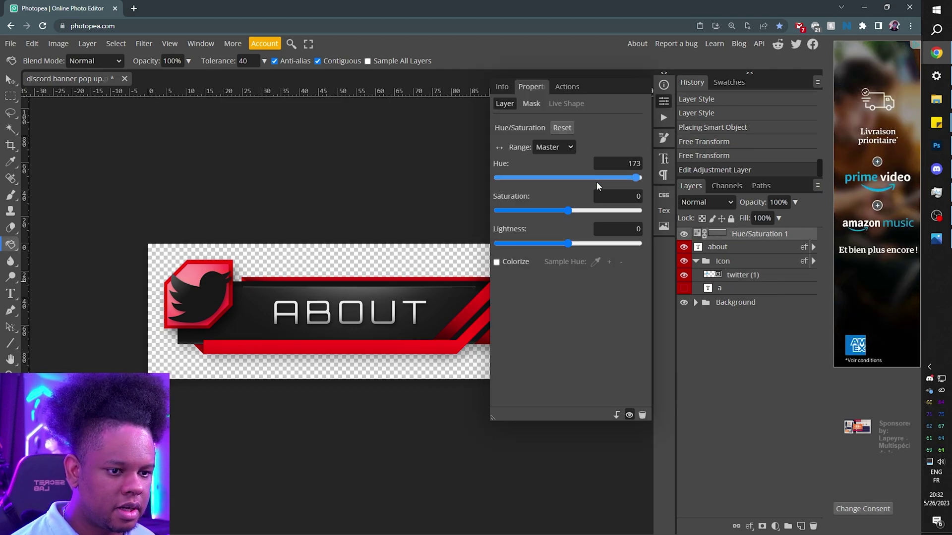
drag(640, 180, 572, 183)
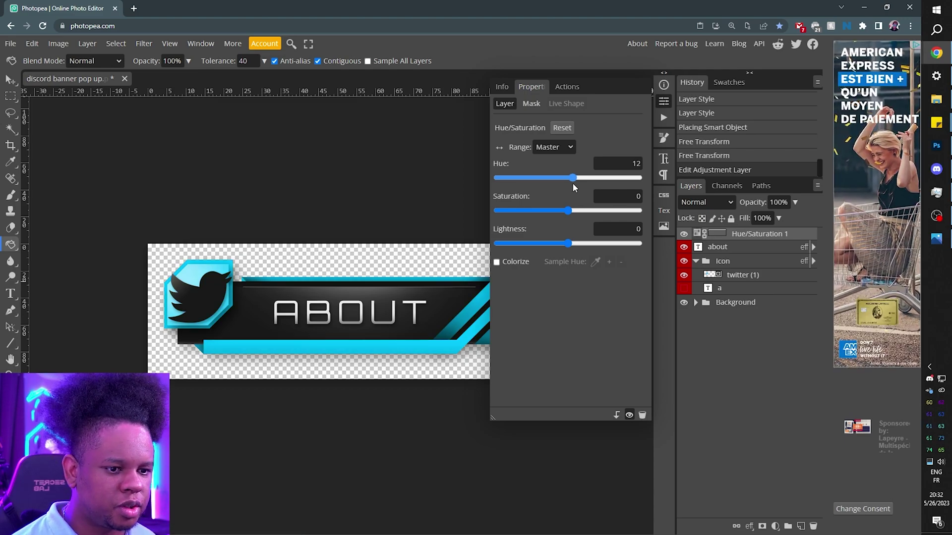
ctrl+click(207, 297)
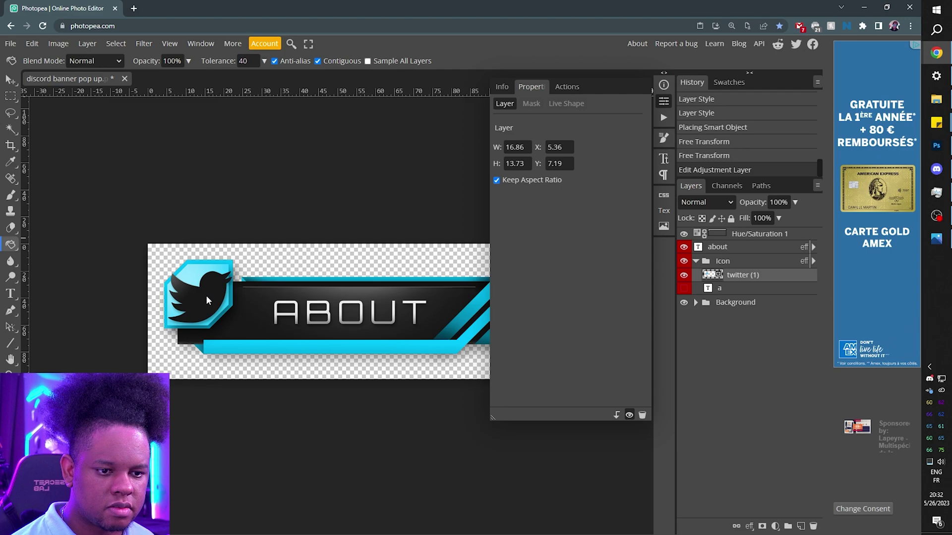
drag(206, 295, 204, 293)
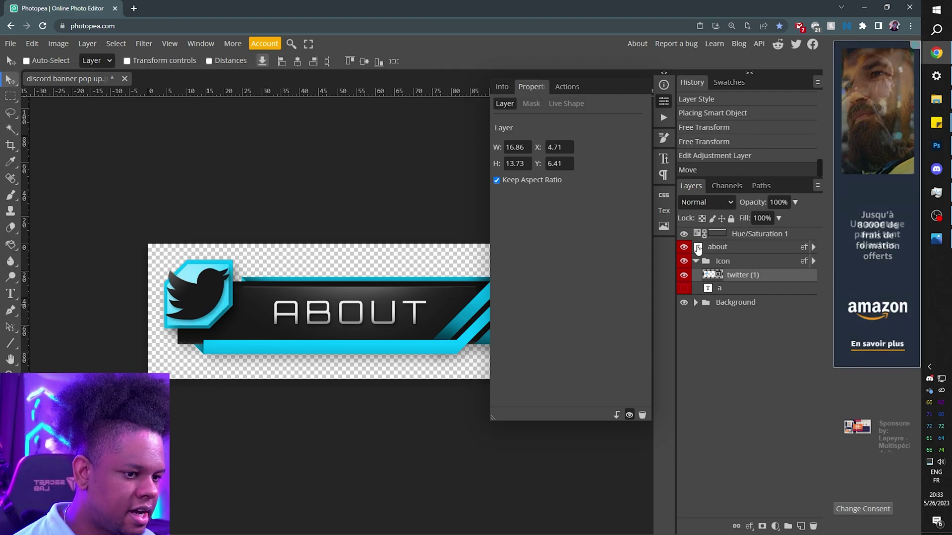
double_click(697, 248)
text(@)
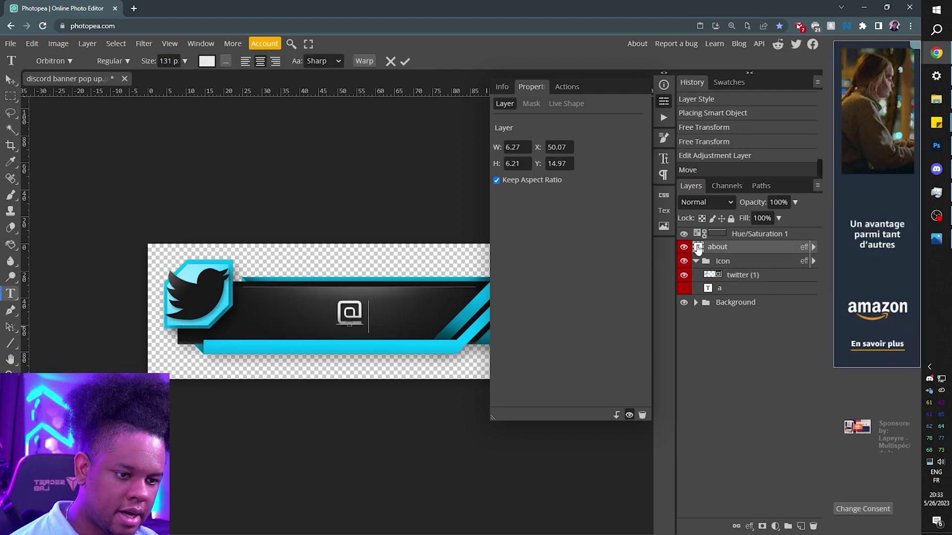
text(YOURNAME)
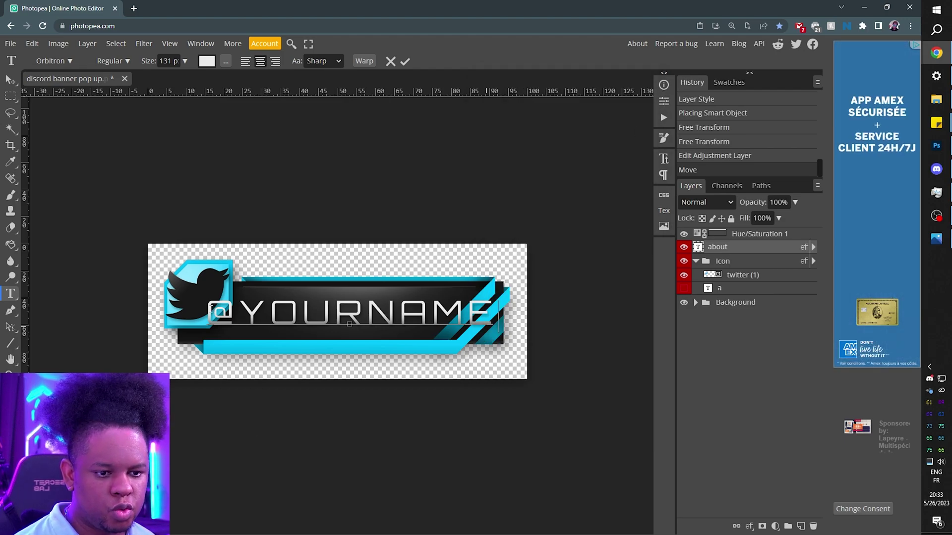
drag(207, 312, 495, 313)
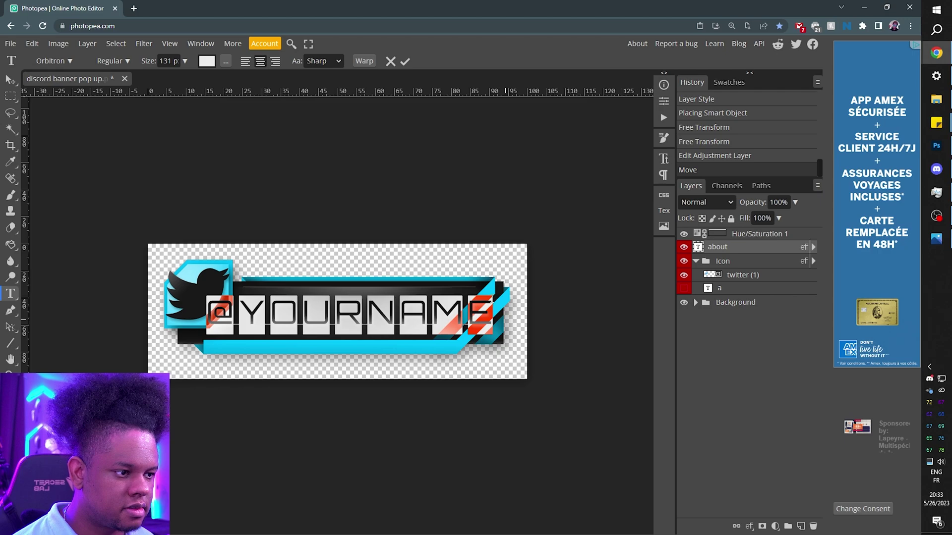
click(659, 161)
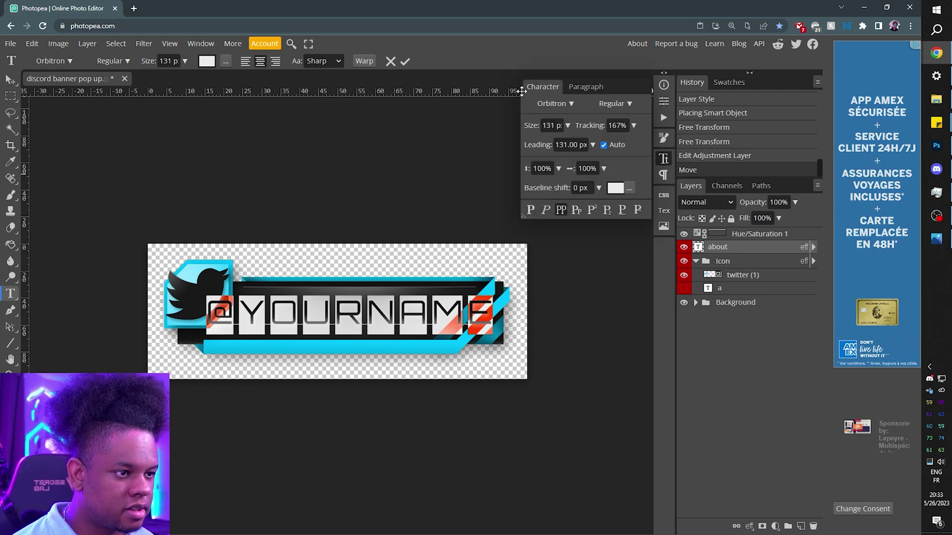
click(200, 43)
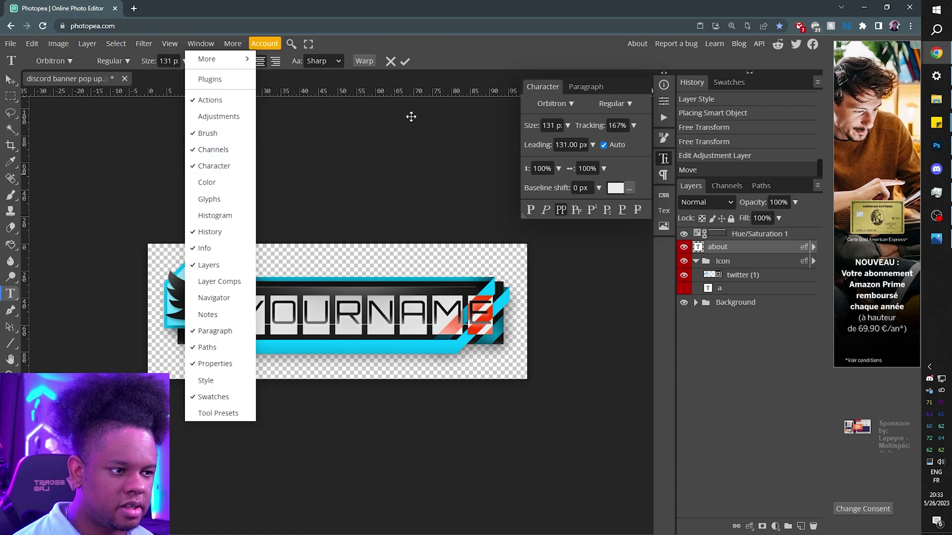
drag(534, 125, 7, 86)
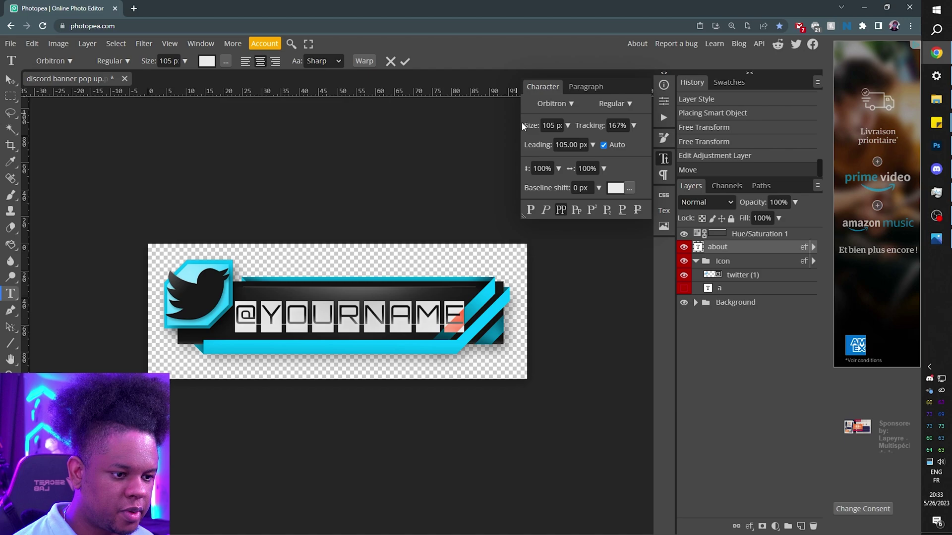
click(10, 81)
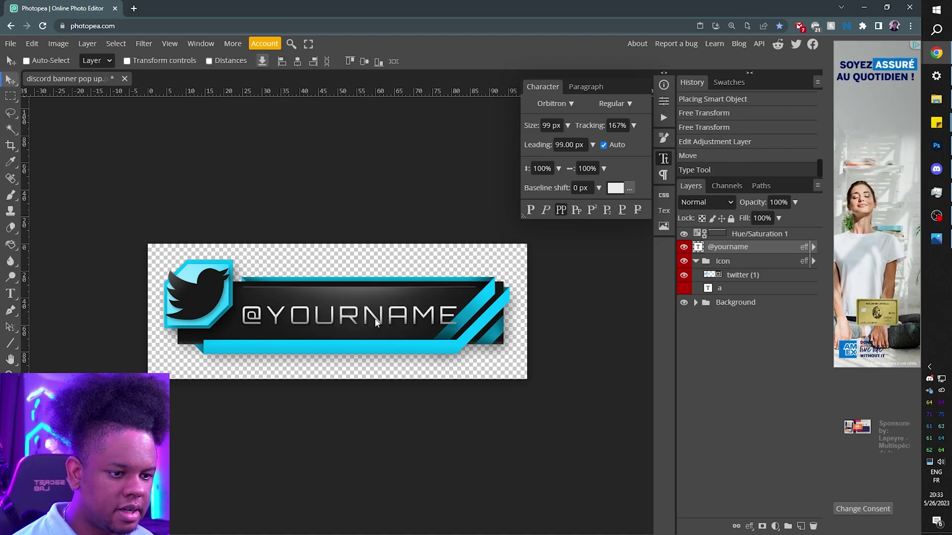
drag(376, 320, 376, 318)
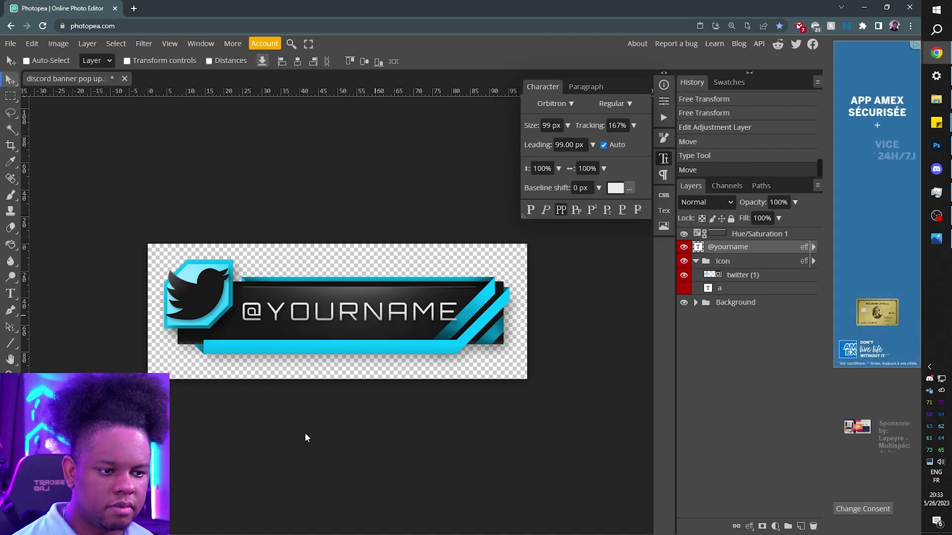
Export the banner as twitter.png into the Discord banner social pop up folder
click(11, 43)
mouse_move(31, 199)
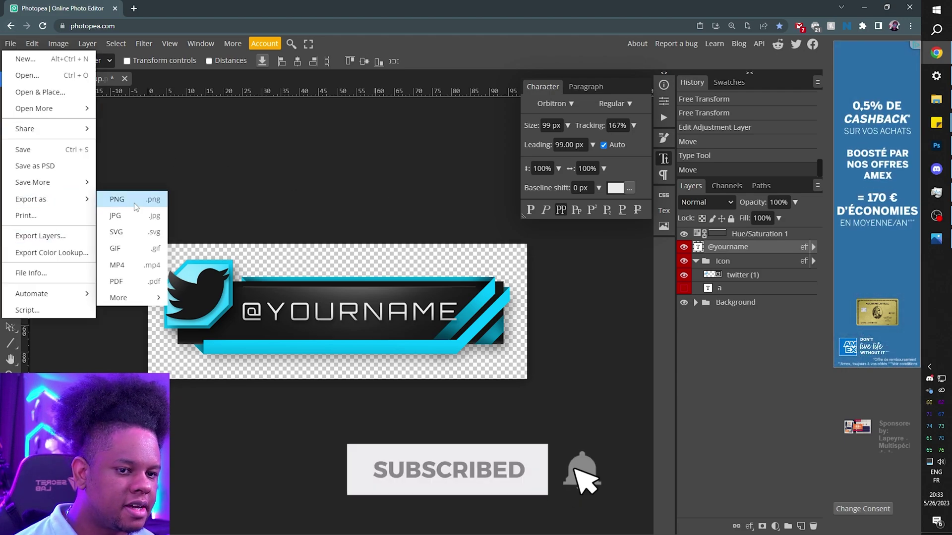
click(134, 202)
click(405, 260)
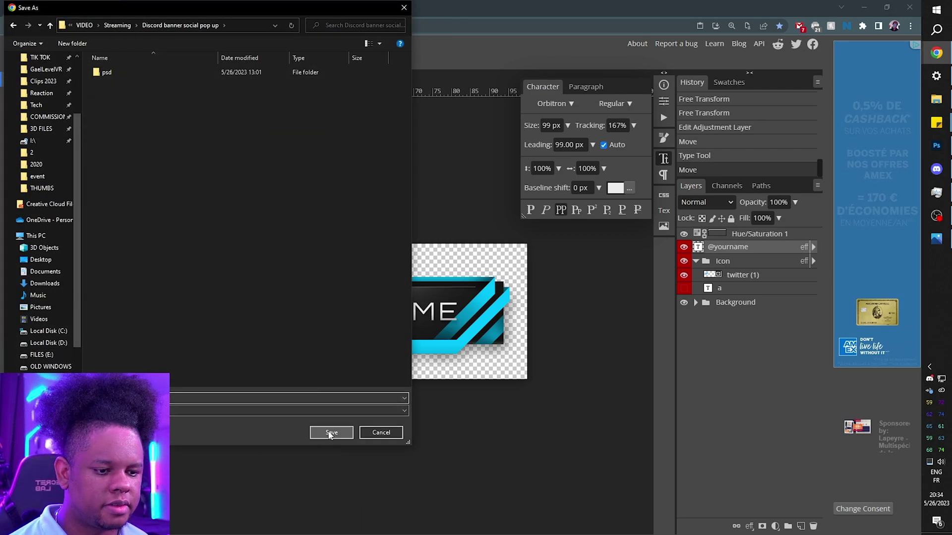
click(331, 432)
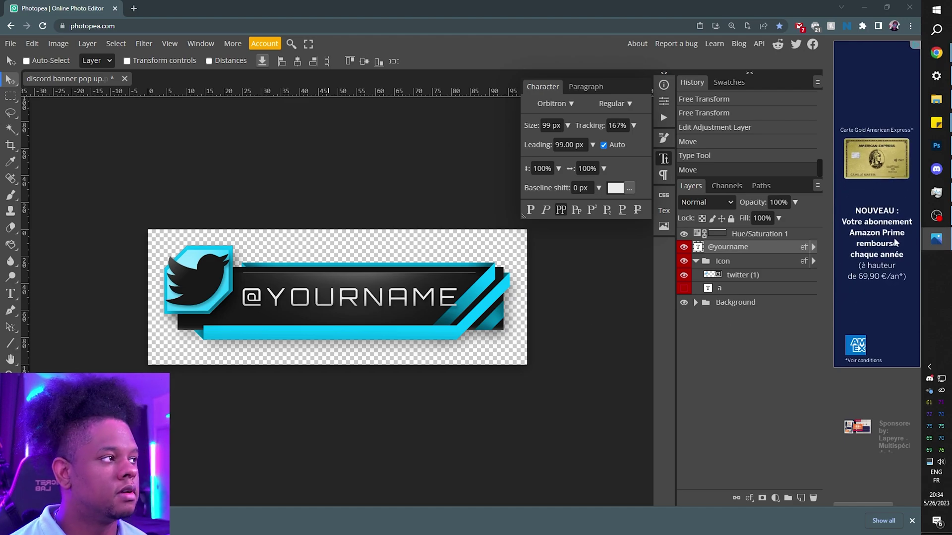
key(alt+Tab)
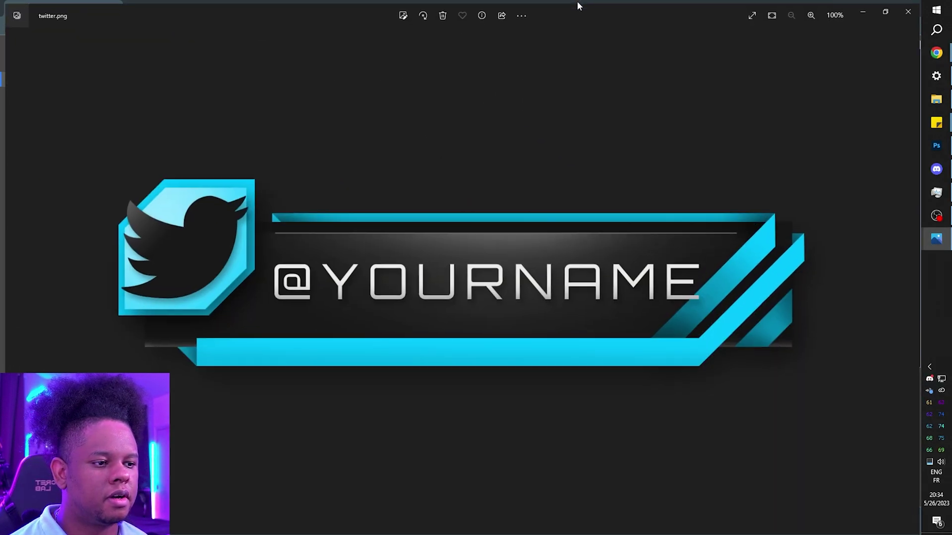
scroll(304, 242, up, 3)
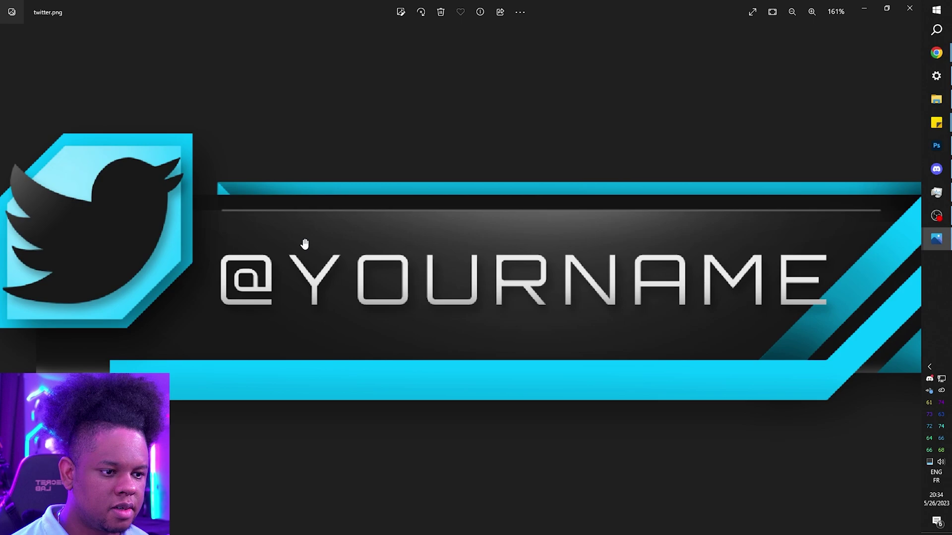
scroll(304, 242, down, 3)
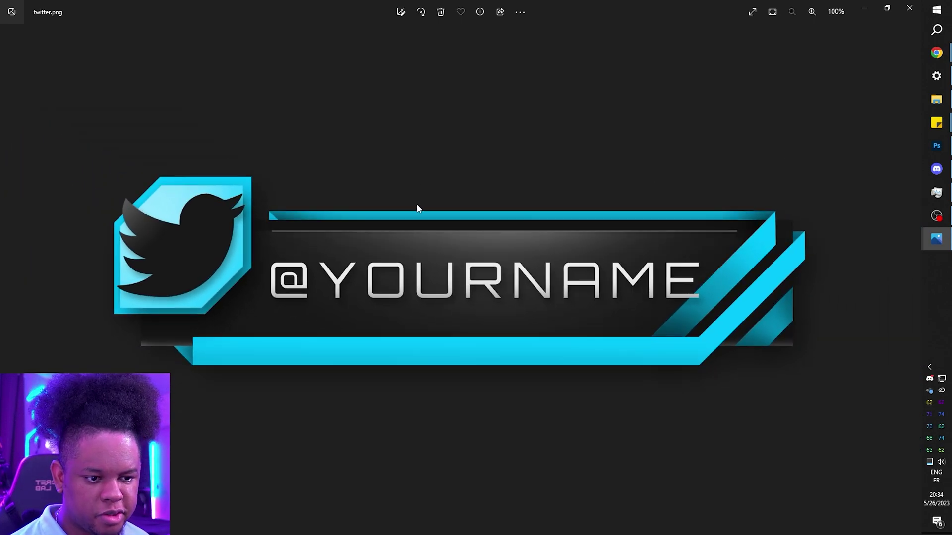
key(alt+Tab)
click(695, 262)
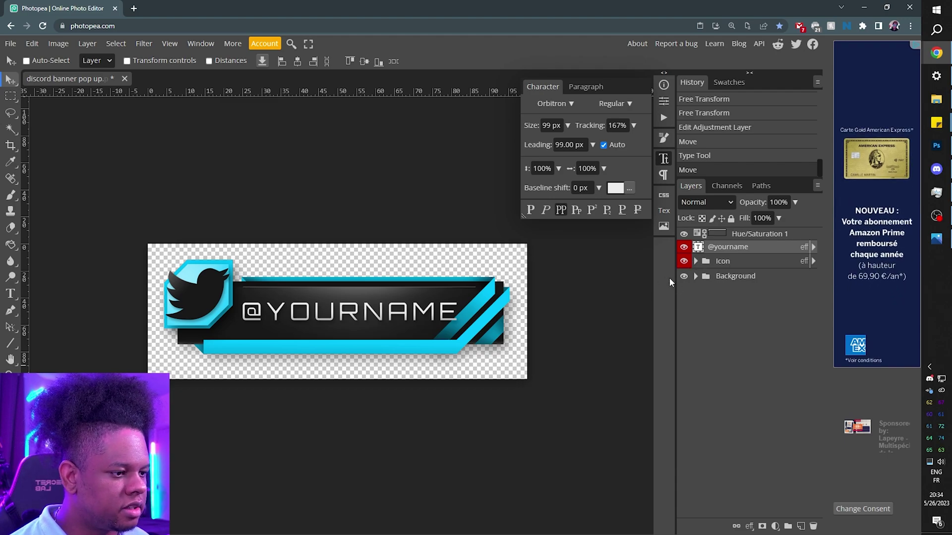
Toggle Shape 3, Layer 3, Shape 2 and shadow visibility, collapse Background, then switch to Discord
click(699, 279)
click(696, 276)
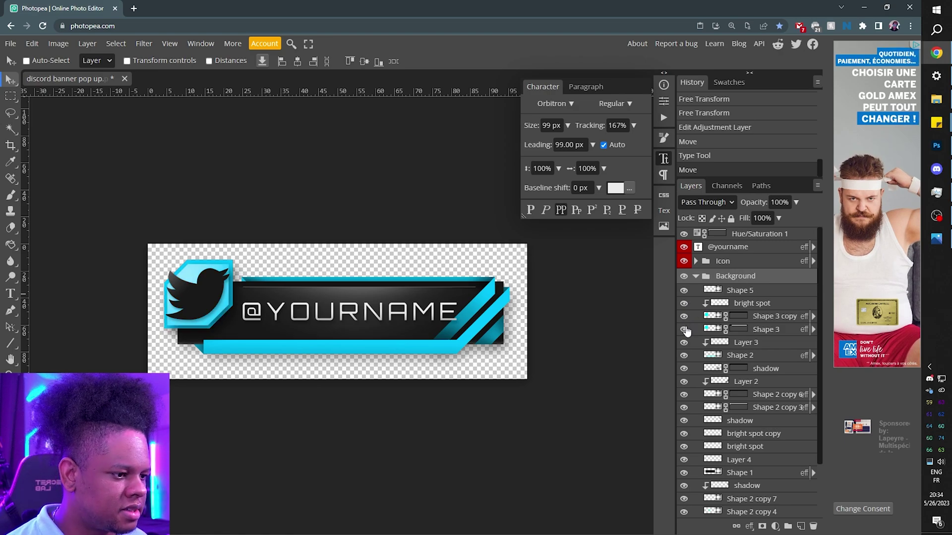
click(683, 330)
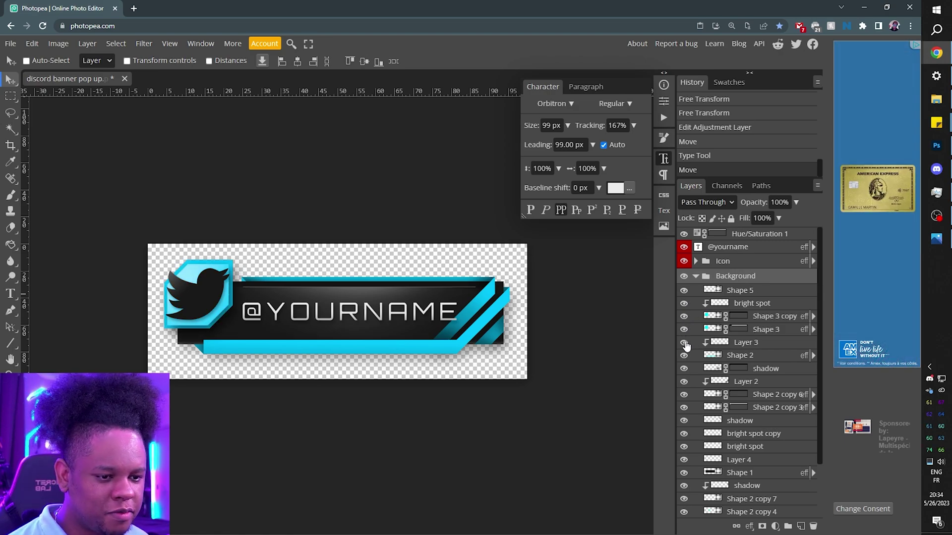
click(685, 343)
click(684, 356)
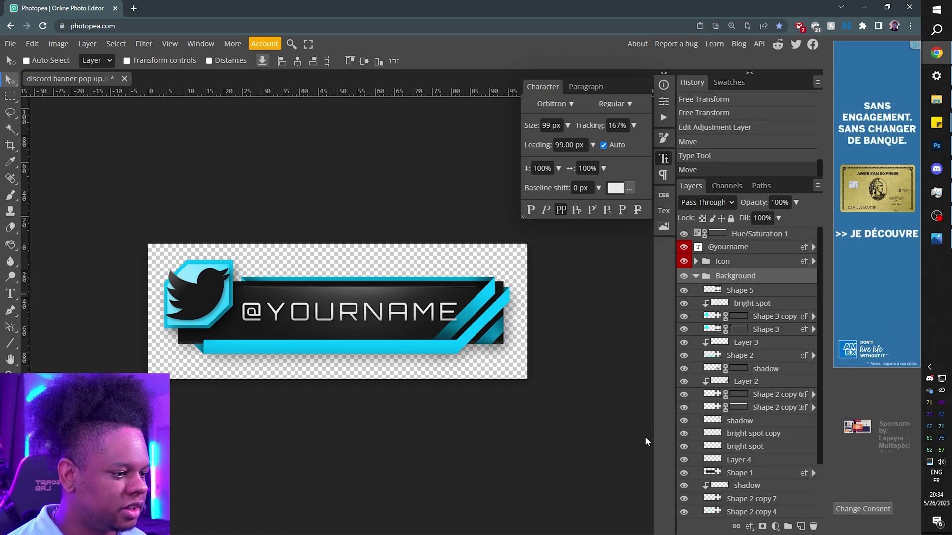
click(684, 418)
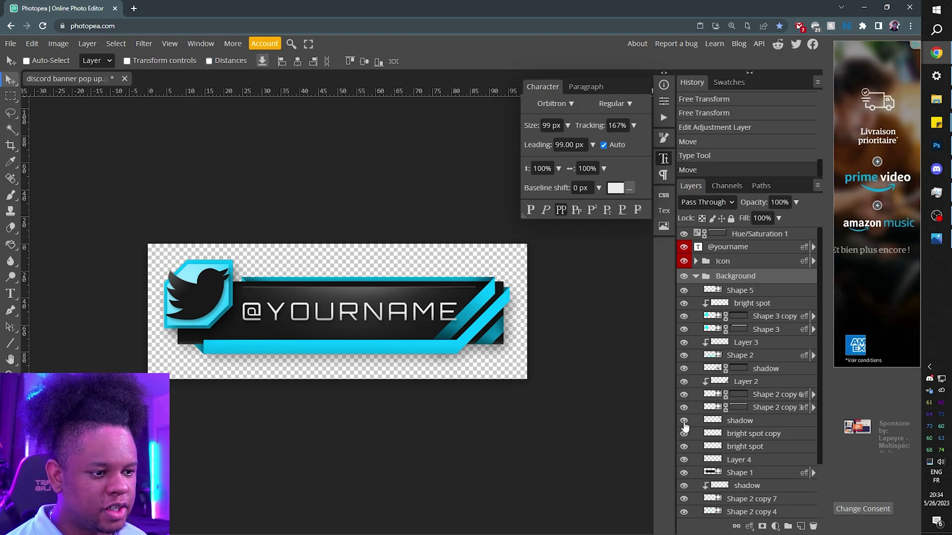
click(684, 420)
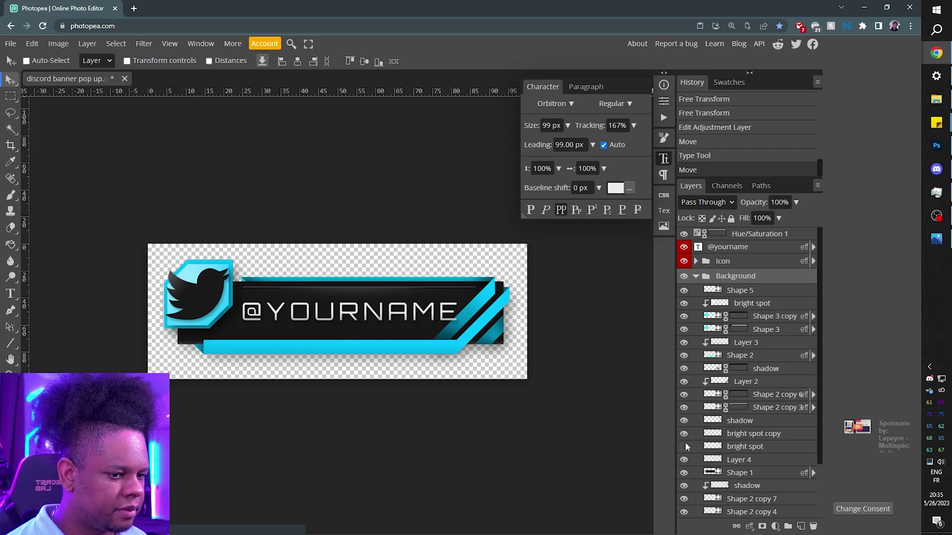
click(696, 278)
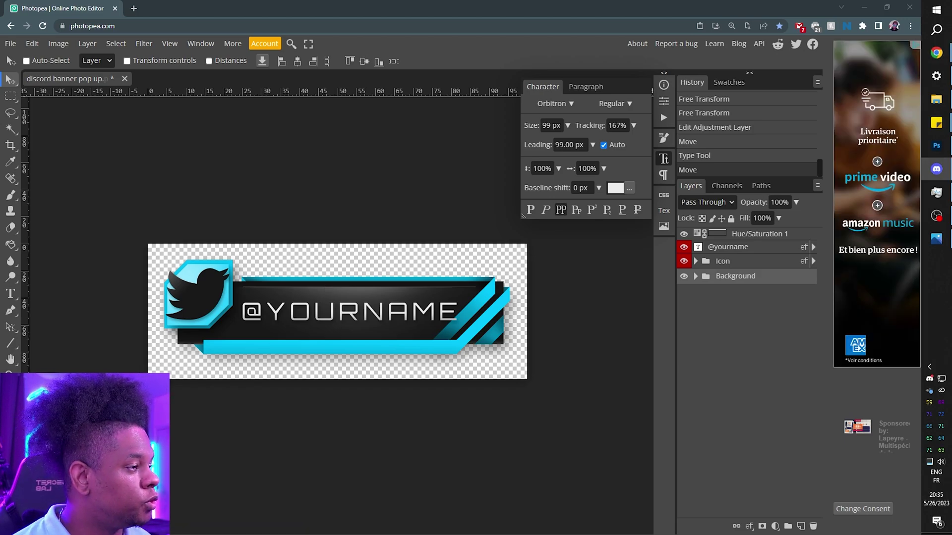
click(937, 169)
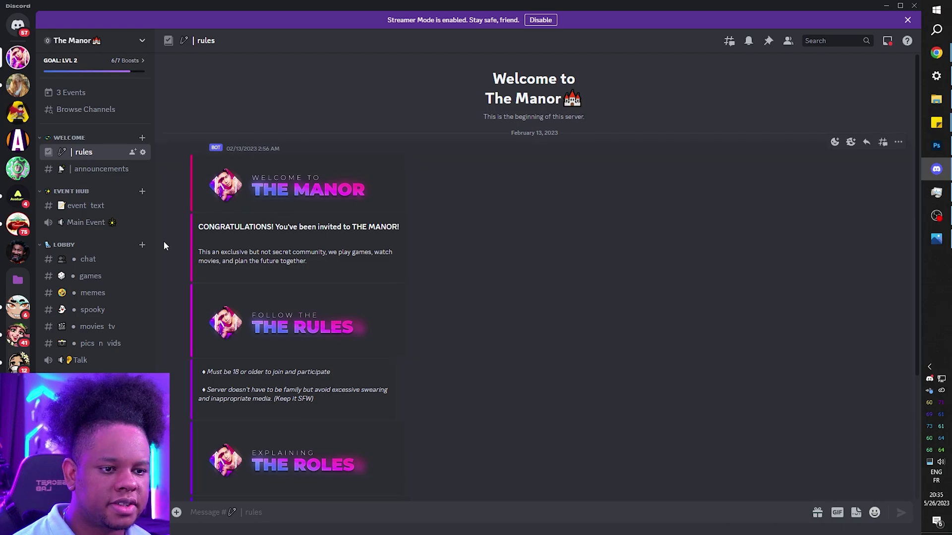
scroll(211, 244, down, 1)
scroll(210, 244, down, 2)
scroll(285, 234, down, 2)
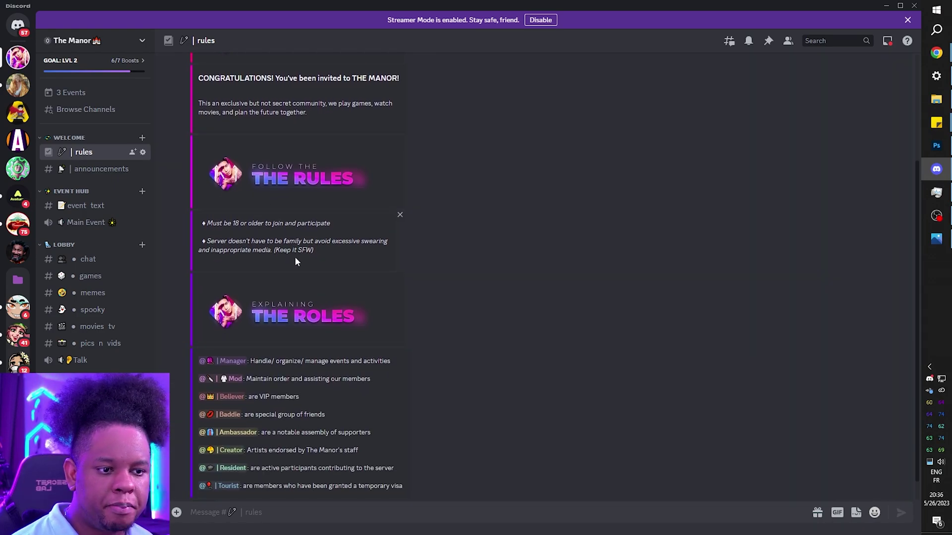
scroll(322, 238, down, 1)
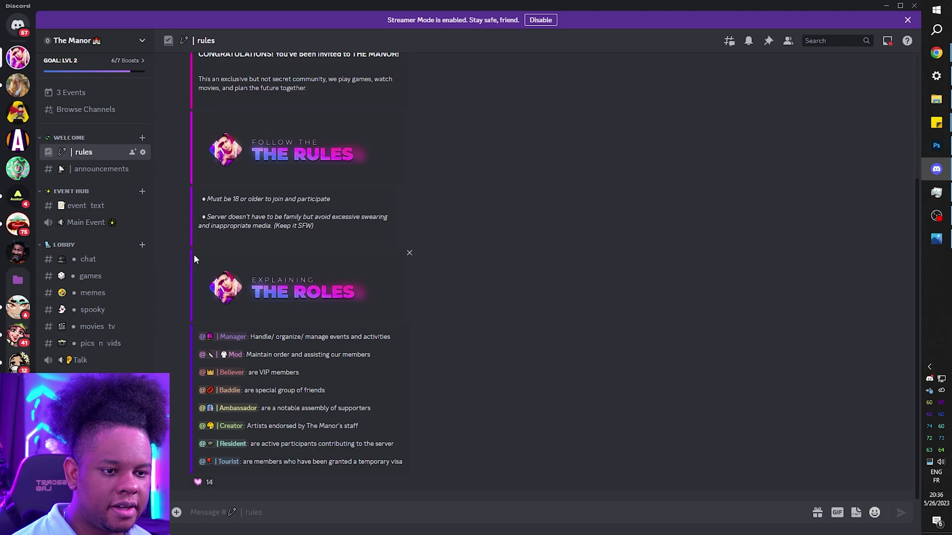
scroll(334, 193, up, 3)
scroll(295, 250, down, 2)
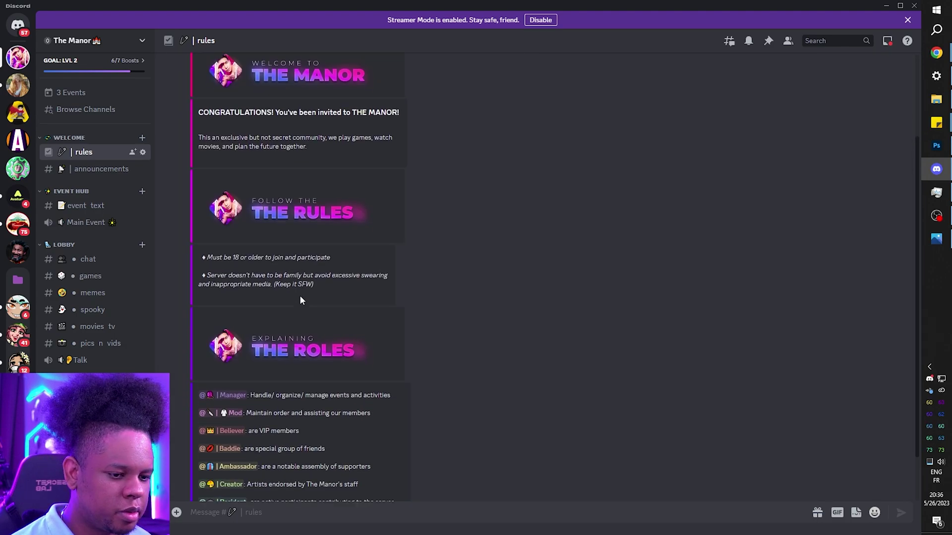
scroll(295, 250, down, 1)
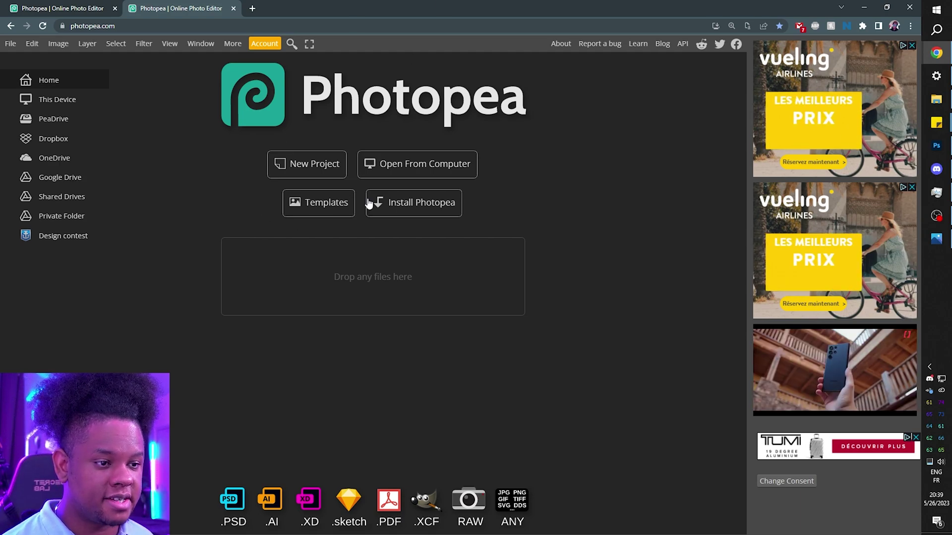
Search templates for 'gael level' and open its Twitch Panel Template as a document
click(327, 209)
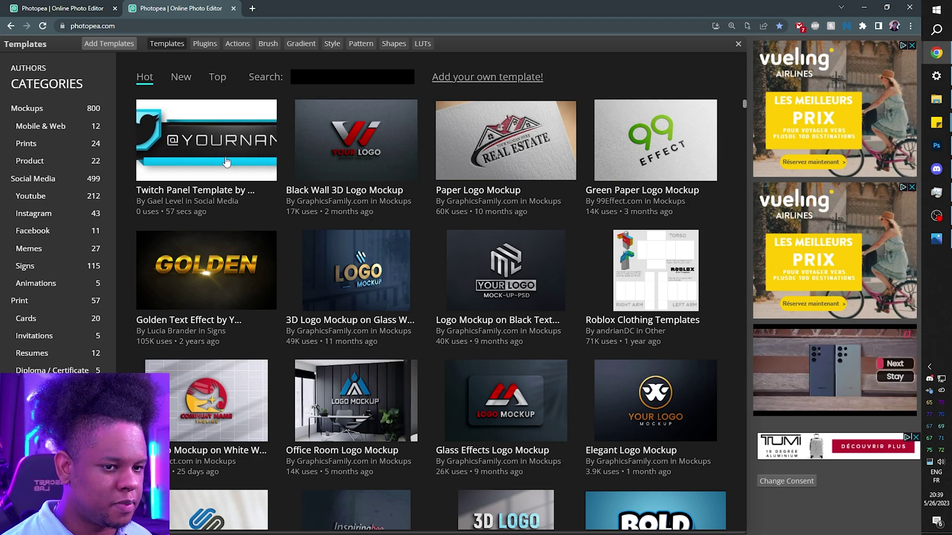
click(336, 75)
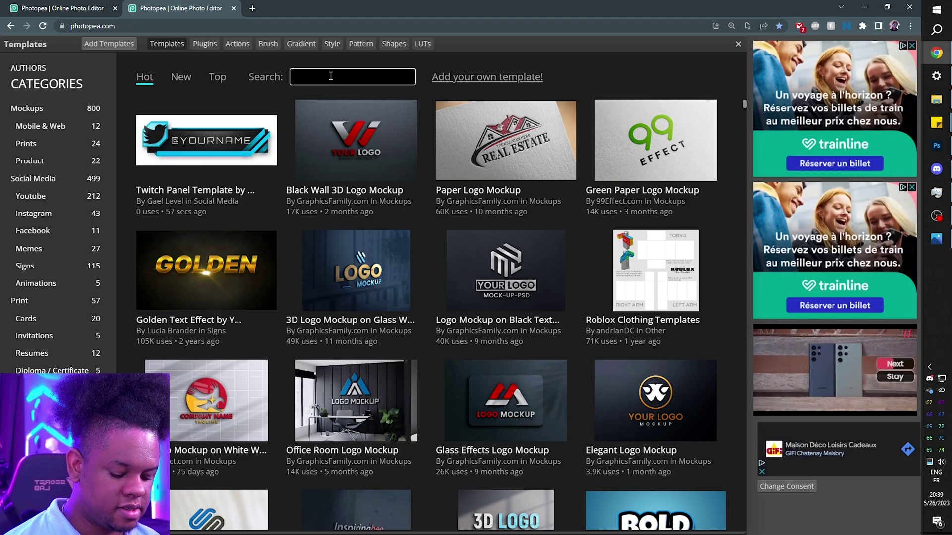
text(gael level)
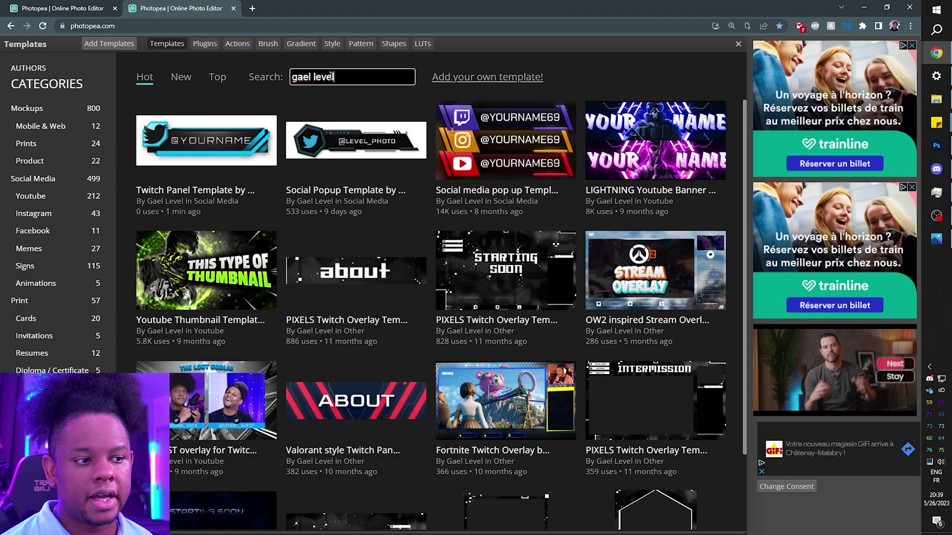
scroll(284, 393, down, 2)
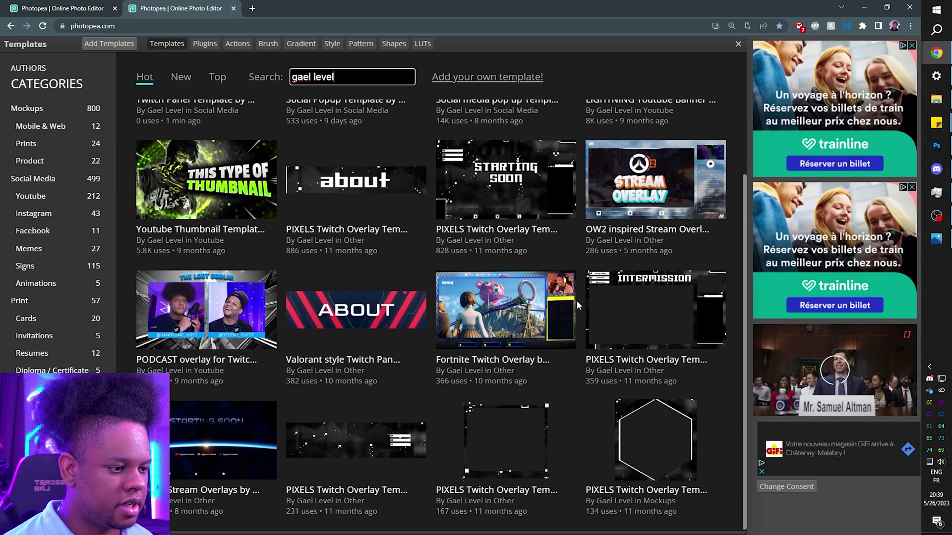
scroll(280, 388, up, 2)
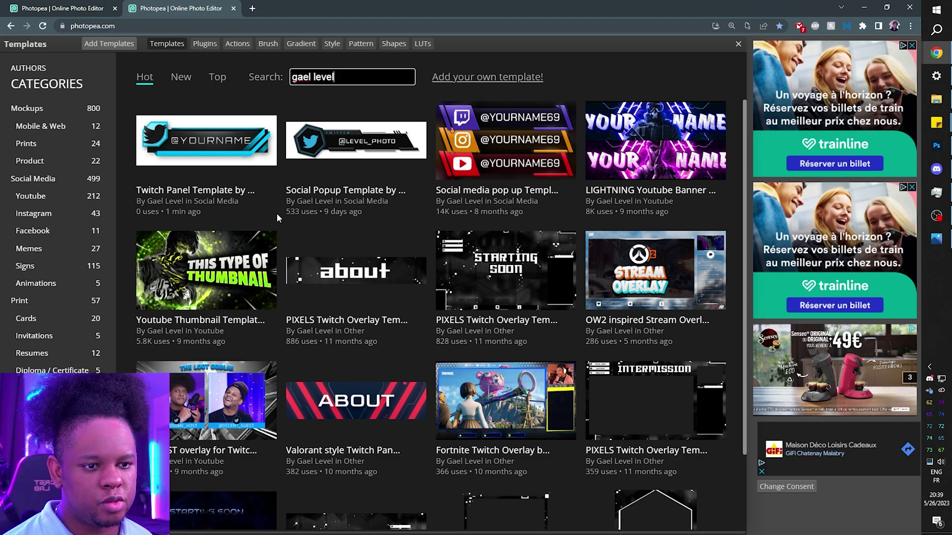
click(250, 160)
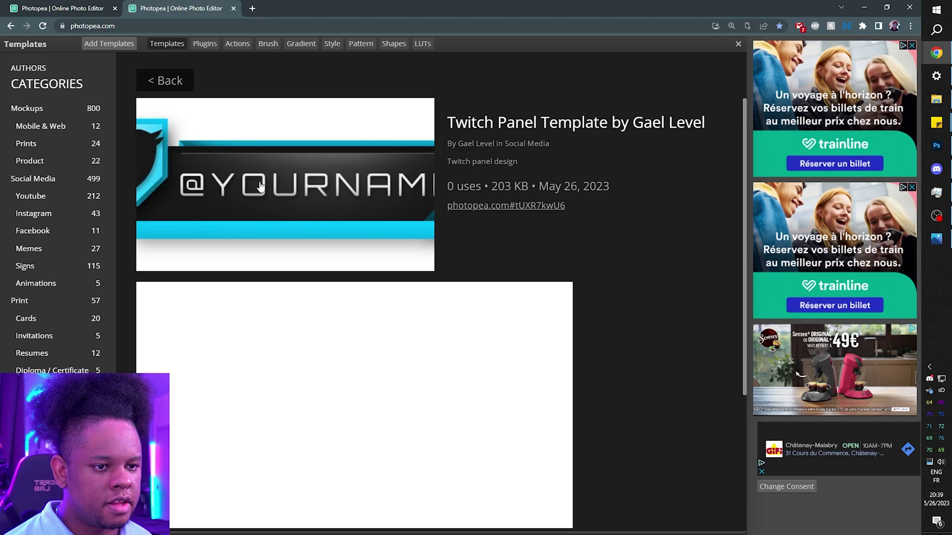
click(261, 187)
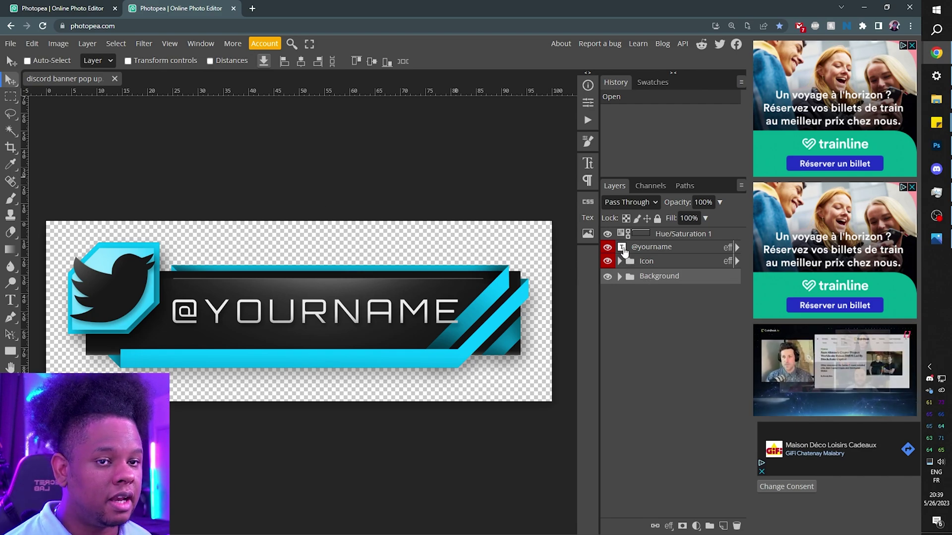
double_click(622, 248)
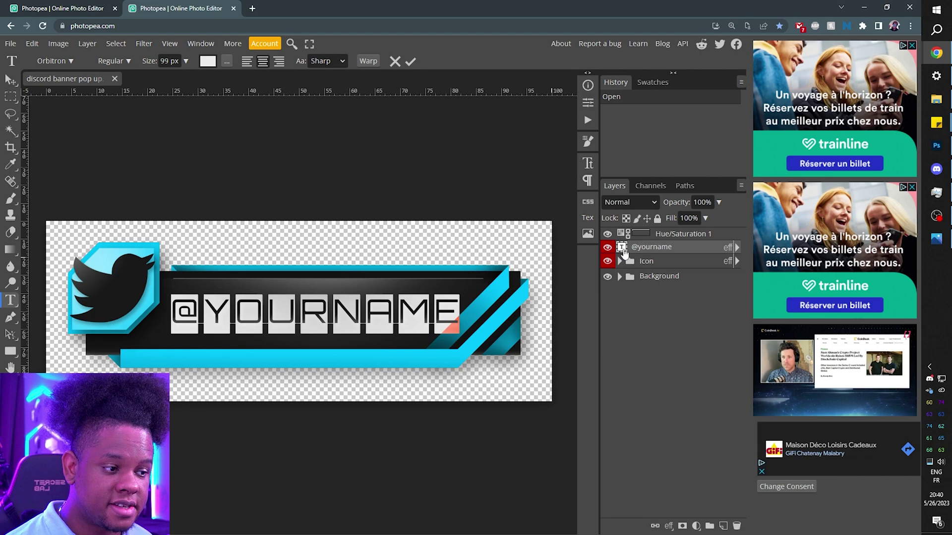
text(POOP)
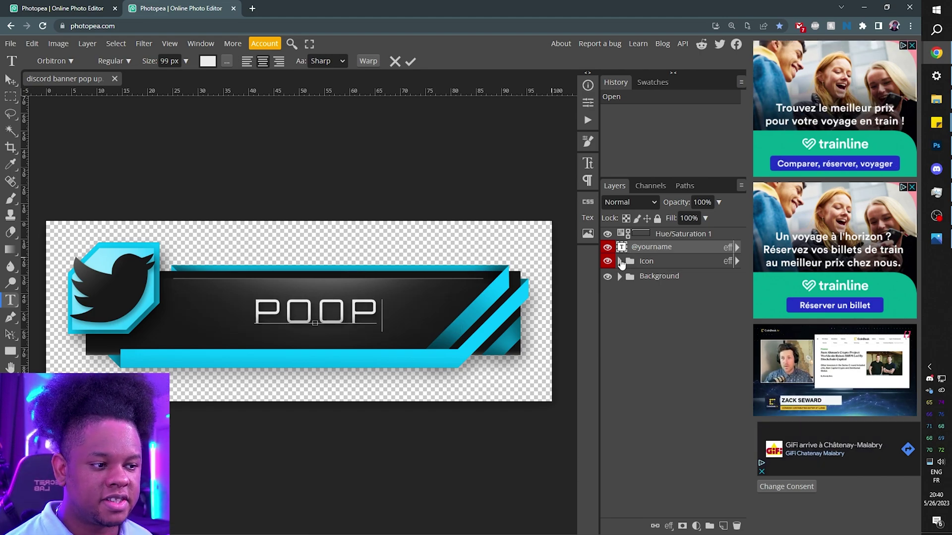
click(621, 262)
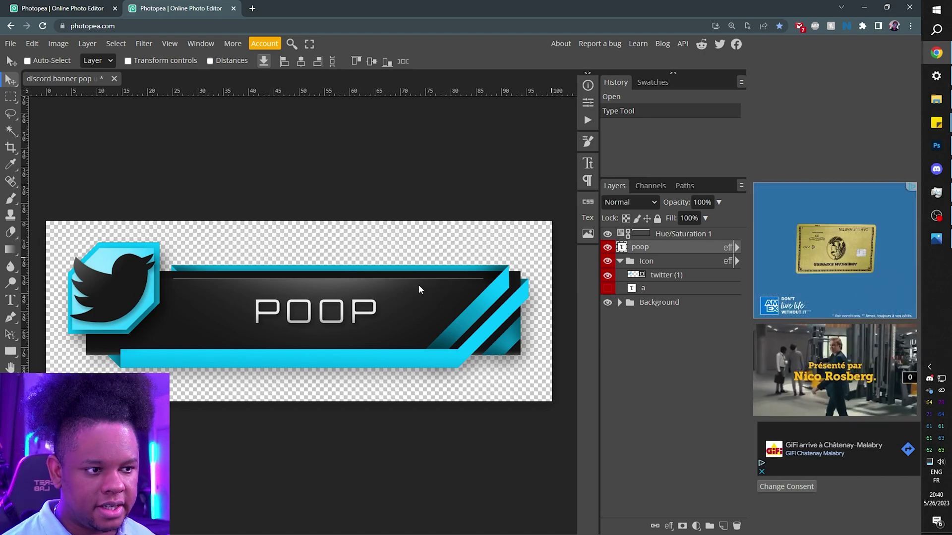
Replace the Twitter bird with a letter 'P' icon, then start a PNG export
click(607, 275)
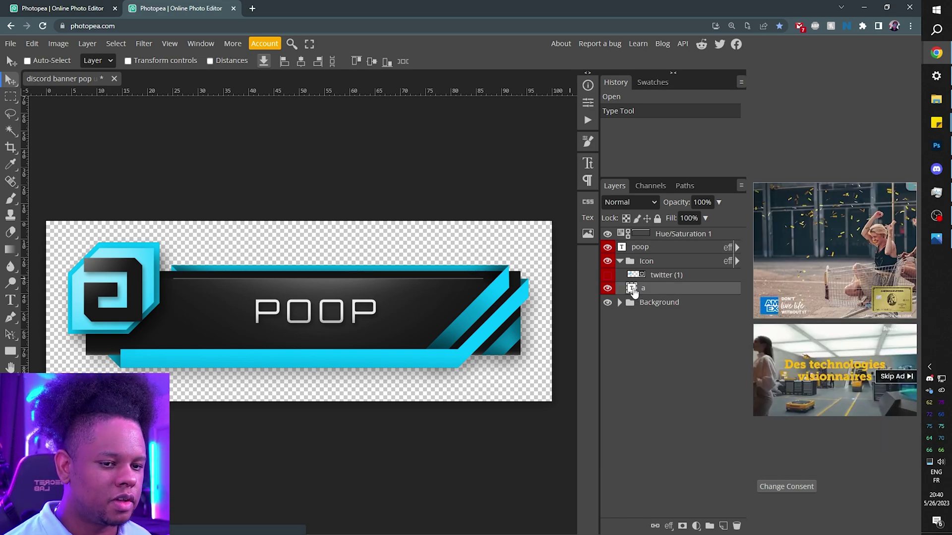
double_click(632, 289)
text(p)
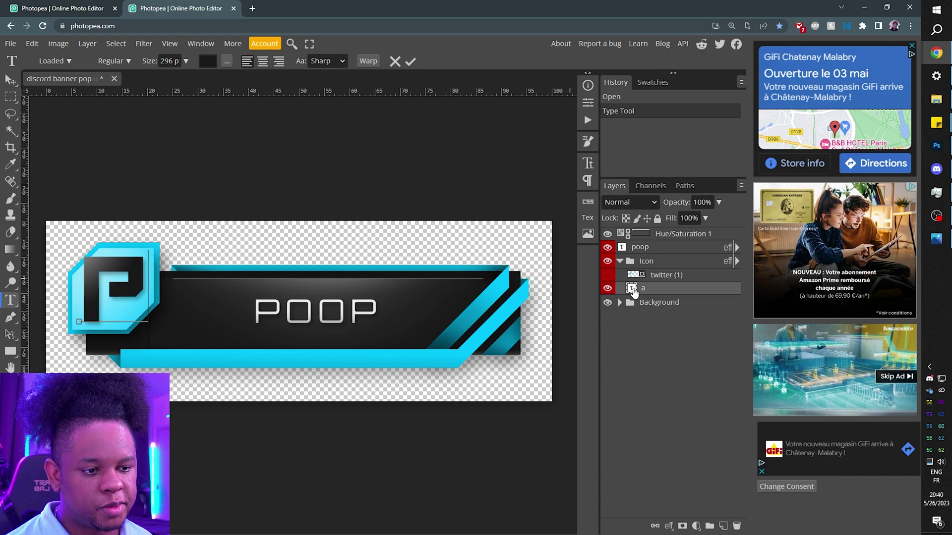
click(11, 44)
mouse_move(31, 199)
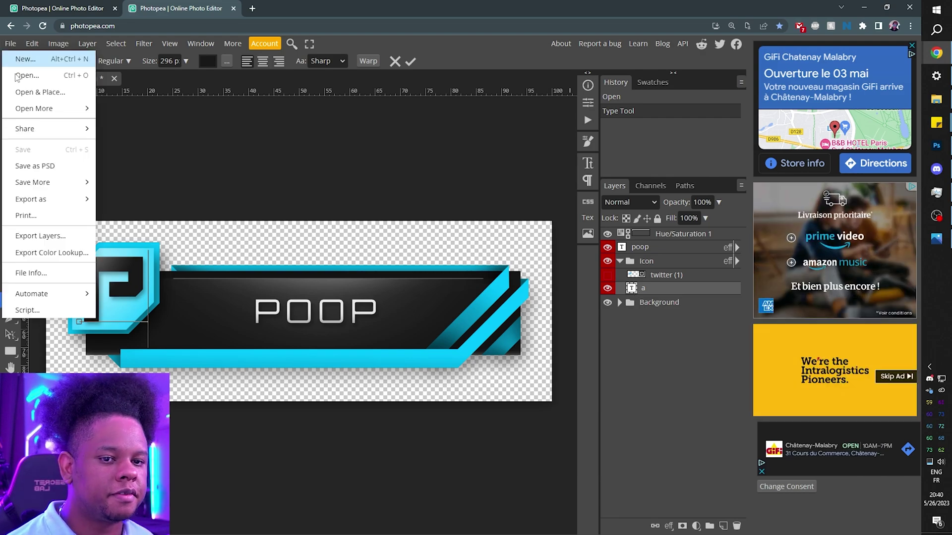
click(153, 203)
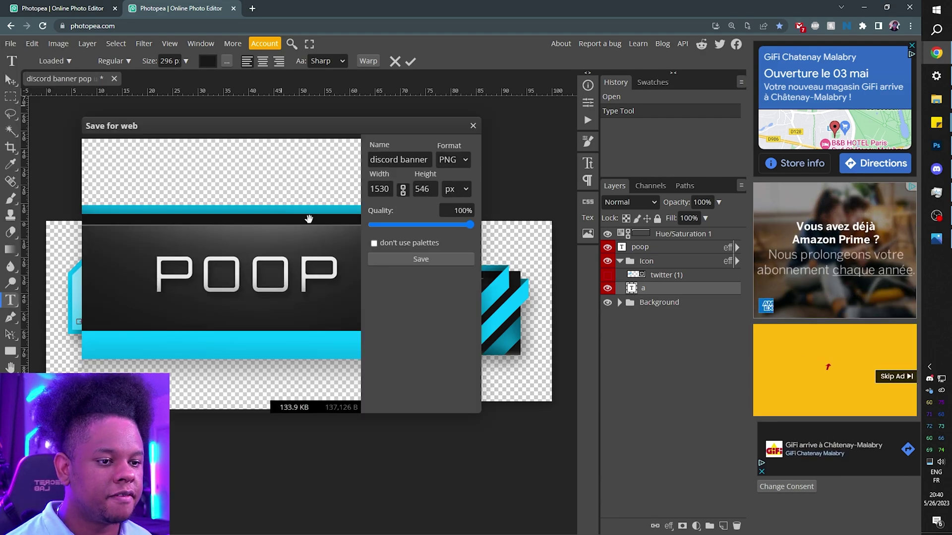